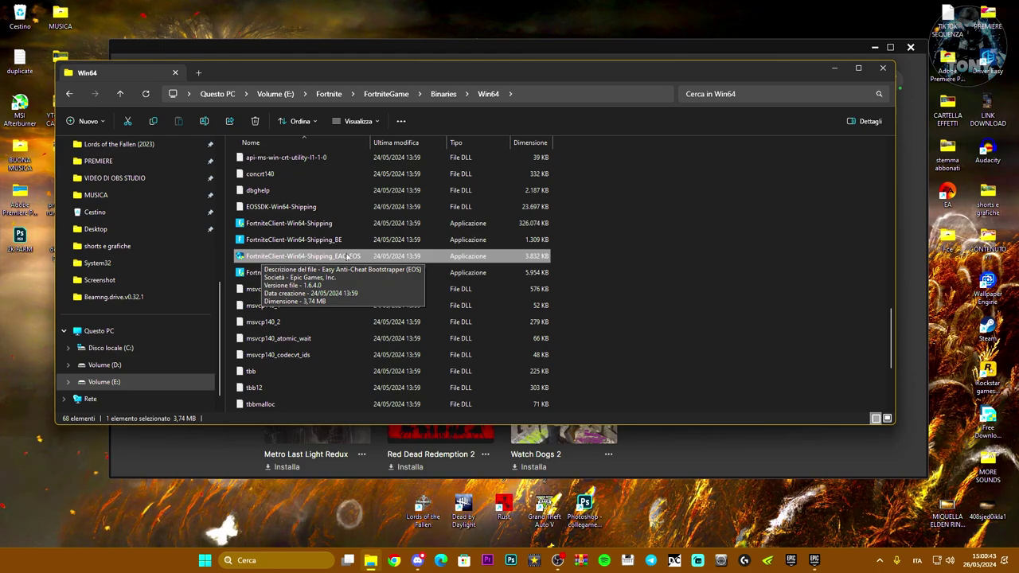
# Delete the FortniteClient-Win64-Shipping_EAC_EOS application from the Win64 folder, and close the folder, Fortnite's settings and the launcher window.
pyautogui.moveTo(451, 73); pyautogui.dragTo(451, 88)
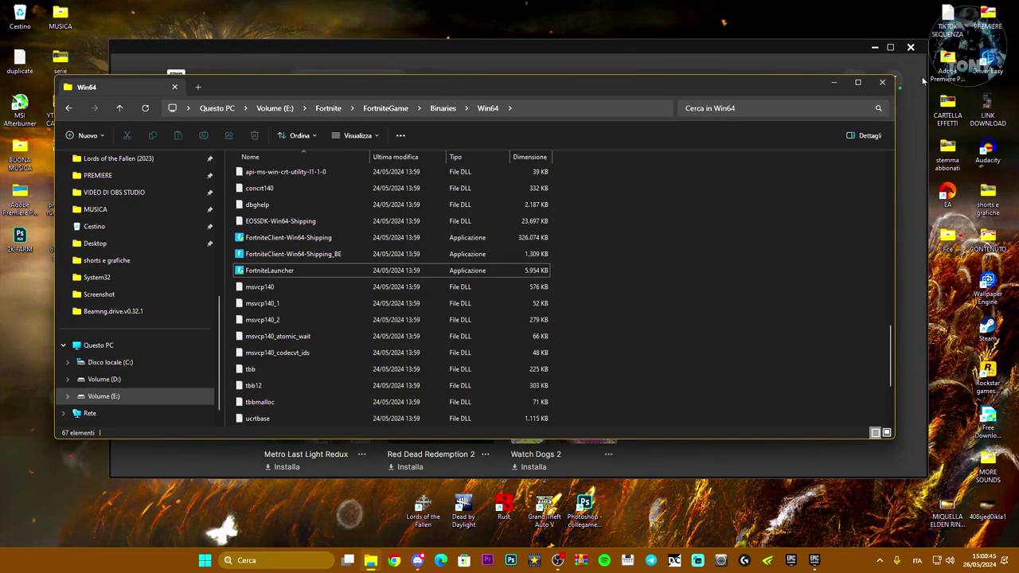
pyautogui.click(880, 83)
pyautogui.moveTo(757, 46); pyautogui.dragTo(722, 46)
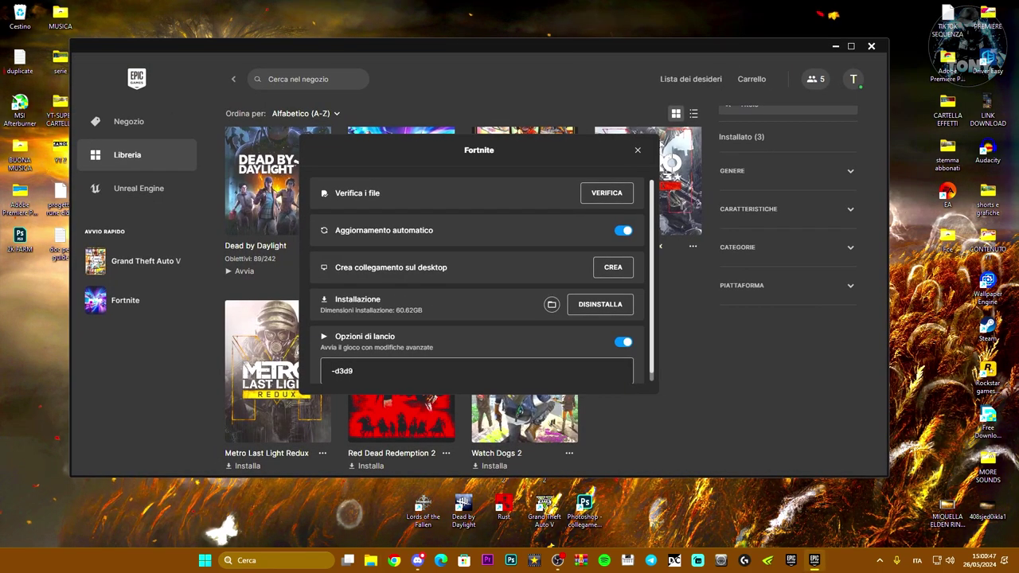
pyautogui.click(643, 145)
pyautogui.click(870, 46)
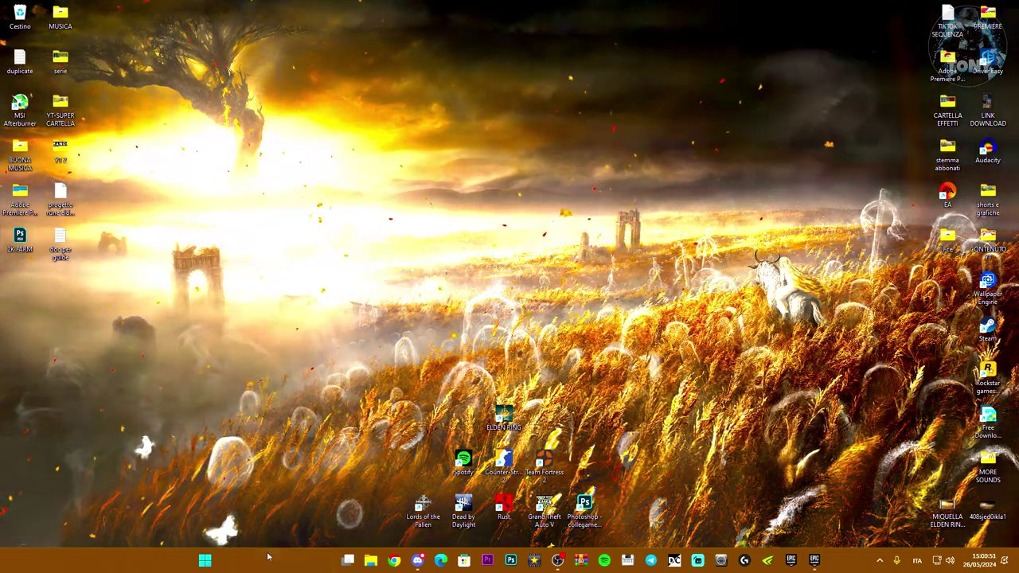
# Search Windows for "esegui" to open the Run dialog, and use it to open %appdata%.
pyautogui.click(269, 559)
pyautogui.write('se')
pyautogui.press('BackSpace')
pyautogui.press('BackSpace')
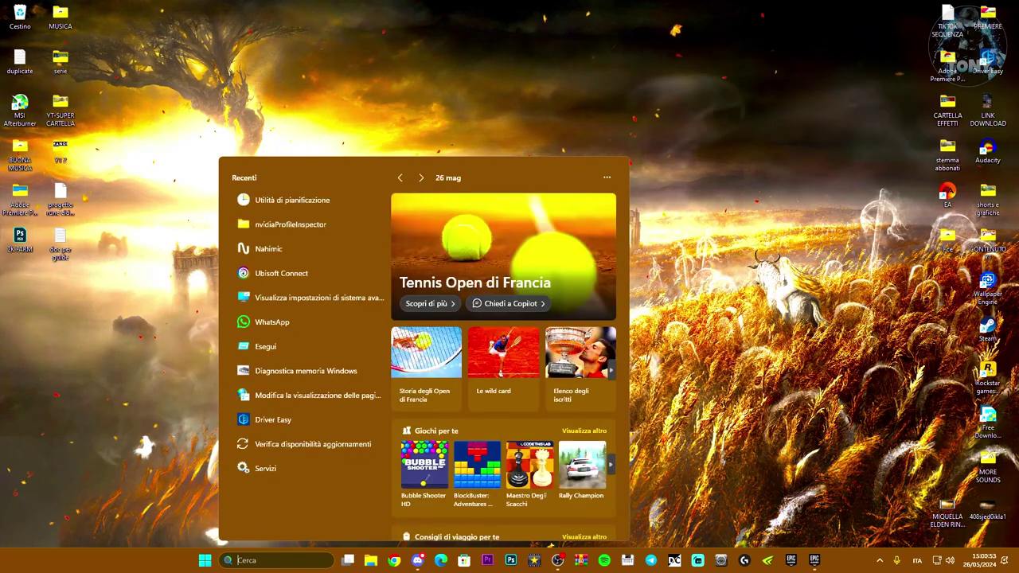
pyautogui.write('esegui')
pyautogui.press('Return')
pyautogui.moveTo(141, 446); pyautogui.dragTo(506, 286)
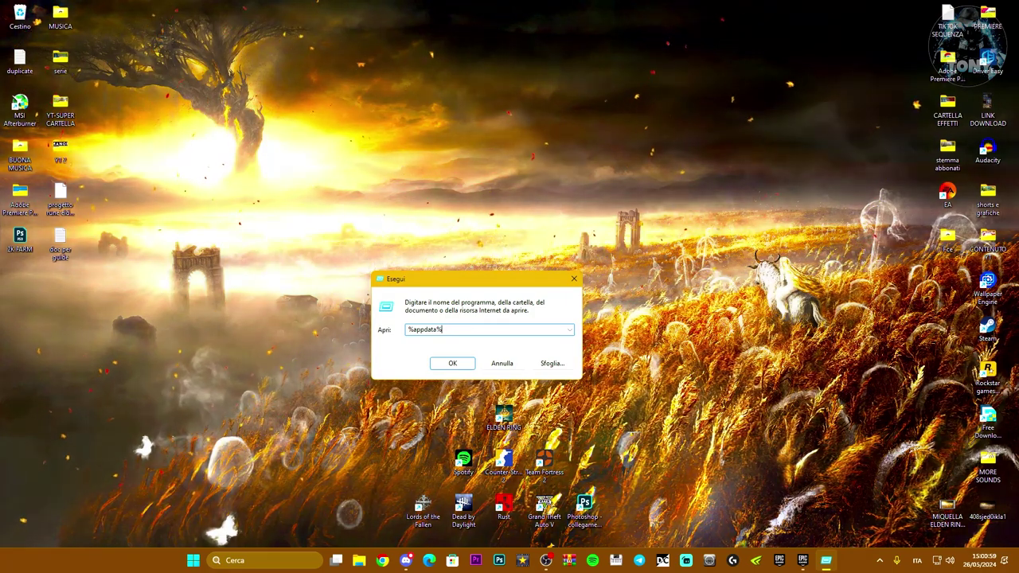
pyautogui.click(443, 360)
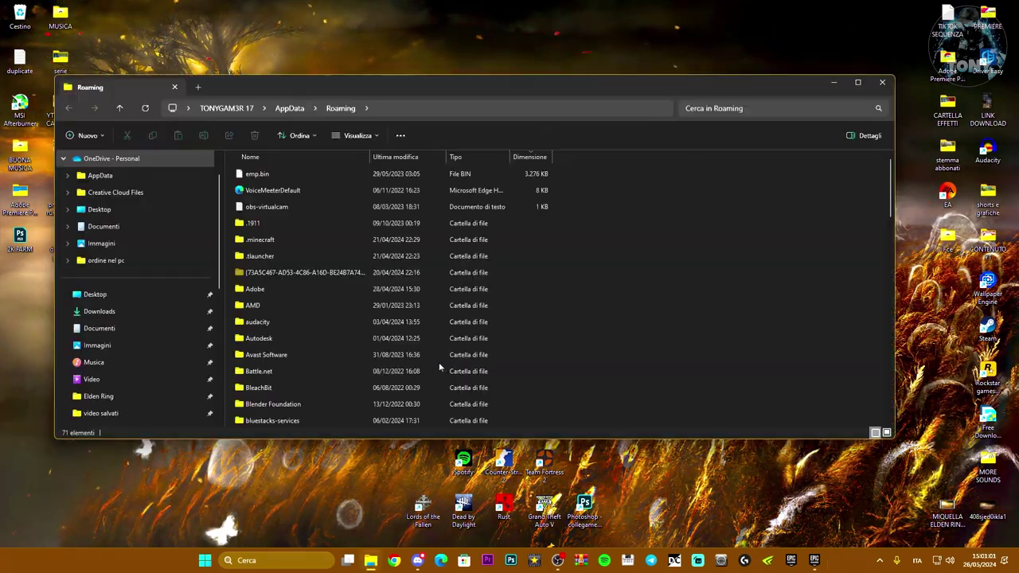
# Go to the Local folder inside AppData and delete the FortniteGame folder.
pyautogui.click(289, 109)
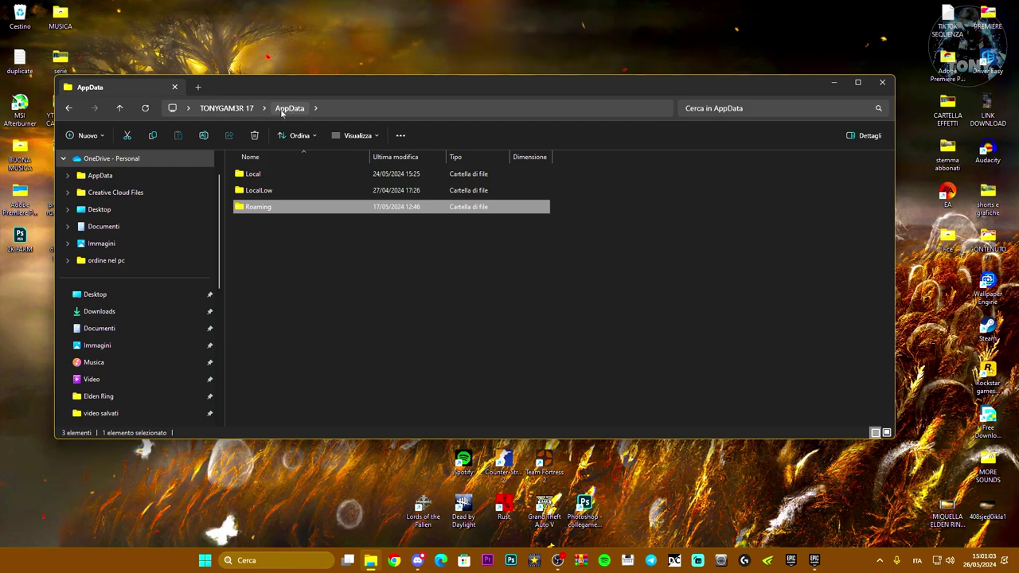
pyautogui.doubleClick(287, 173)
pyautogui.scroll(-12, 346, 254)
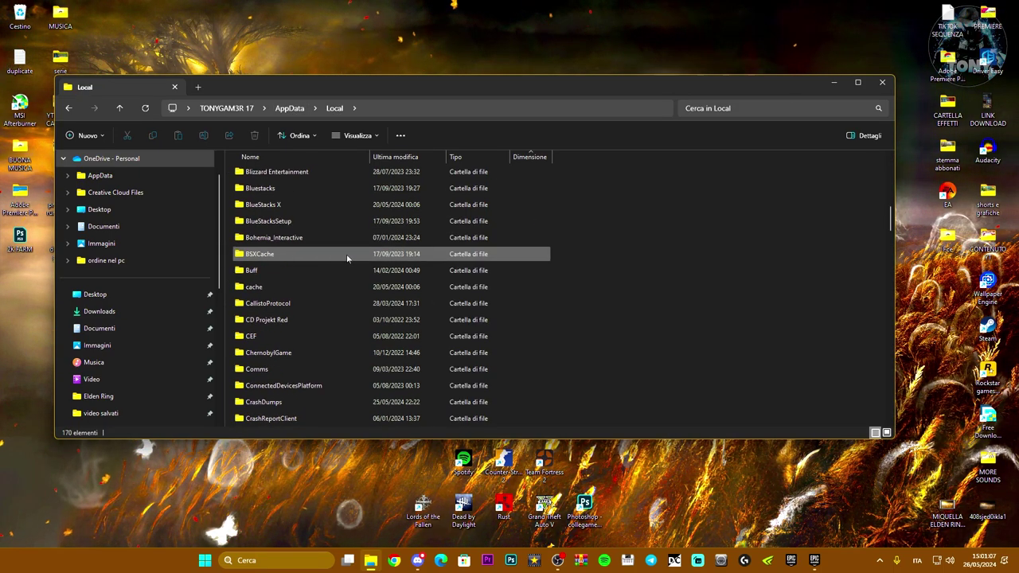
pyautogui.scroll(-10, 346, 254)
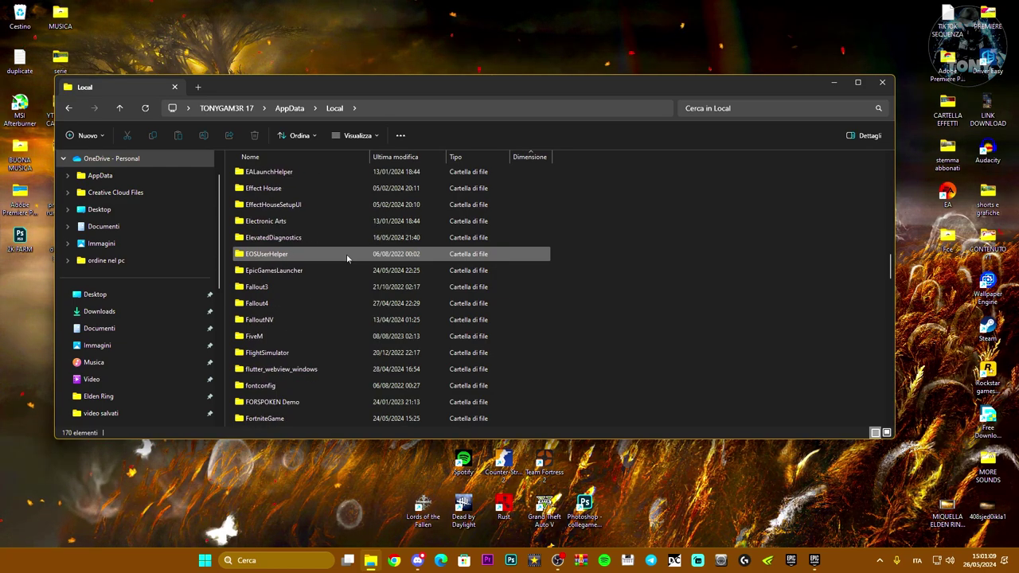
pyautogui.scroll(-2, 346, 254)
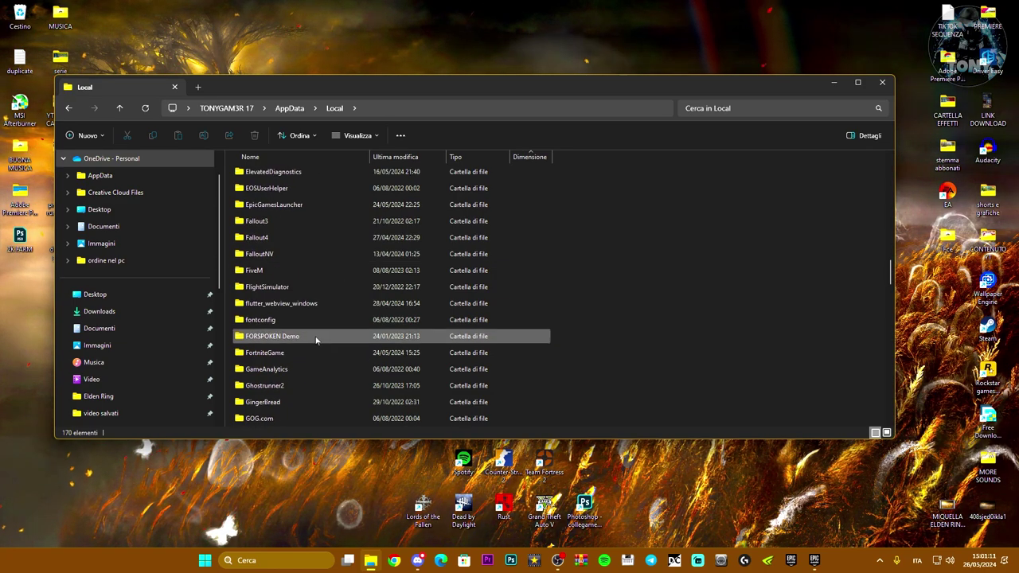
pyautogui.click(331, 352)
pyautogui.press('Delete')
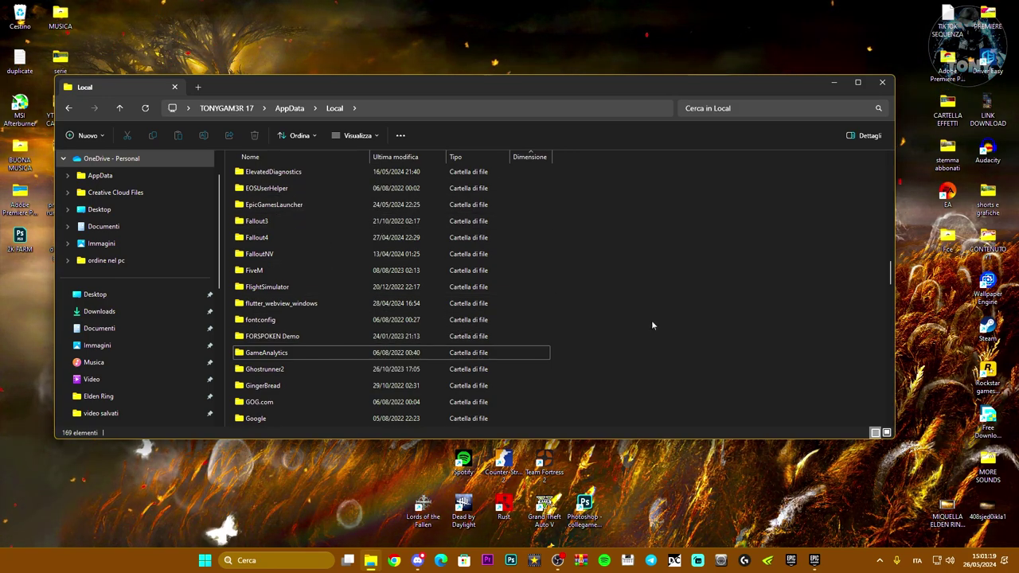
# Quit the background Epic Games Launcher process and delete the EpicGamesLauncher folder from Local.
pyautogui.click(880, 561)
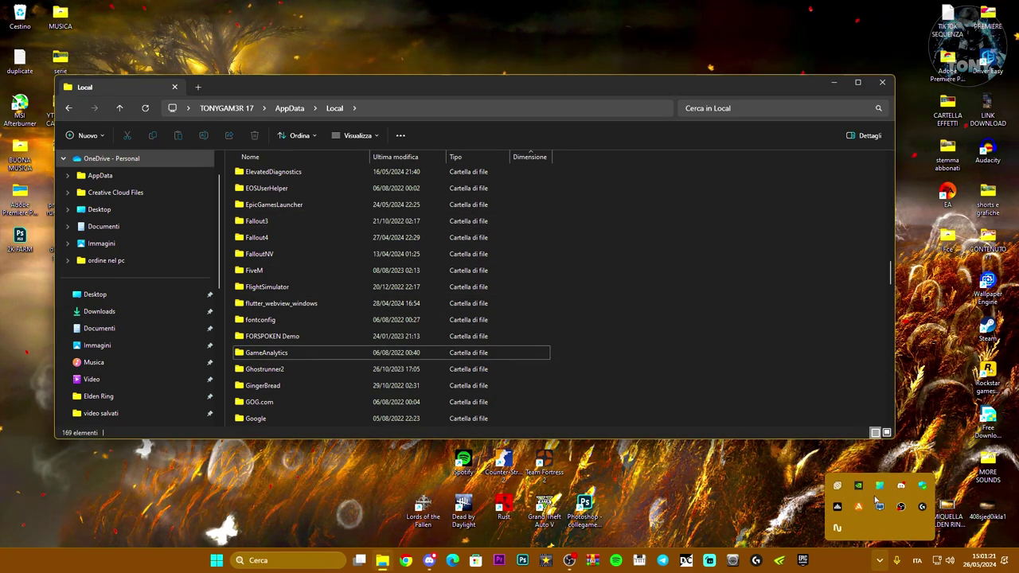
pyautogui.click(344, 207)
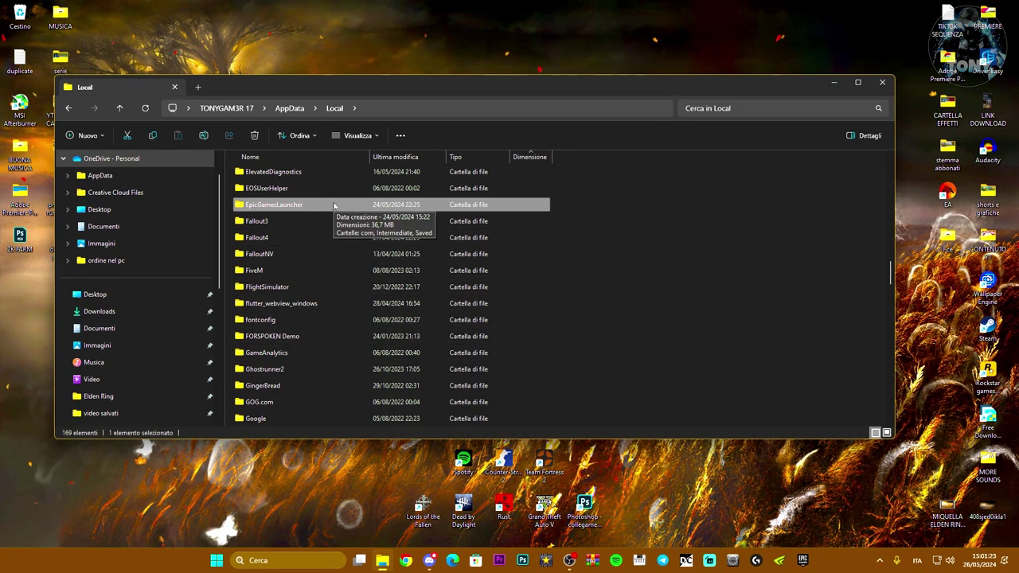
pyautogui.press('Delete')
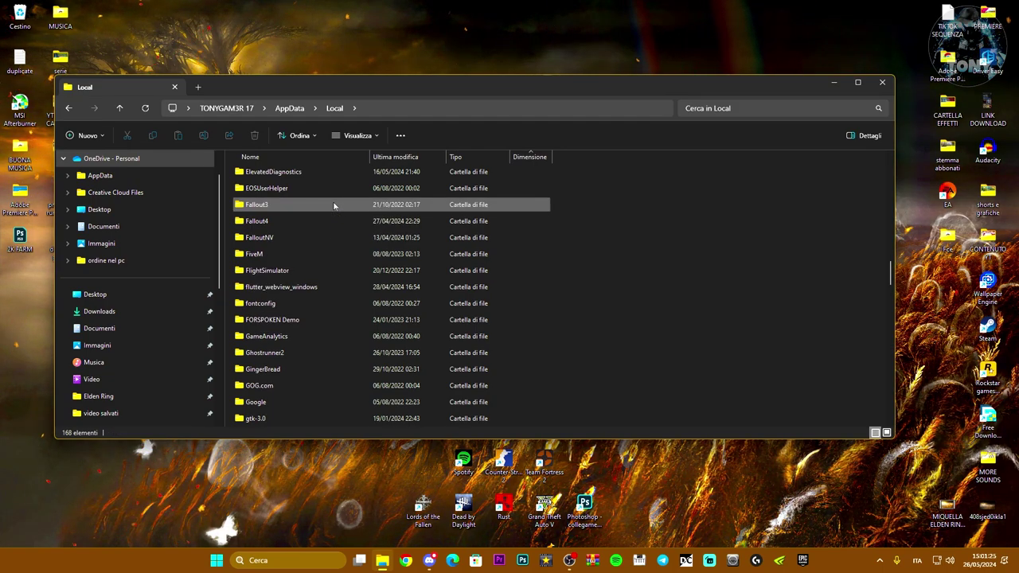
# Look through AppData's LocalLow folder for game leftovers, and delete the EasyAntiCheat folder from Roaming.
pyautogui.click(68, 109)
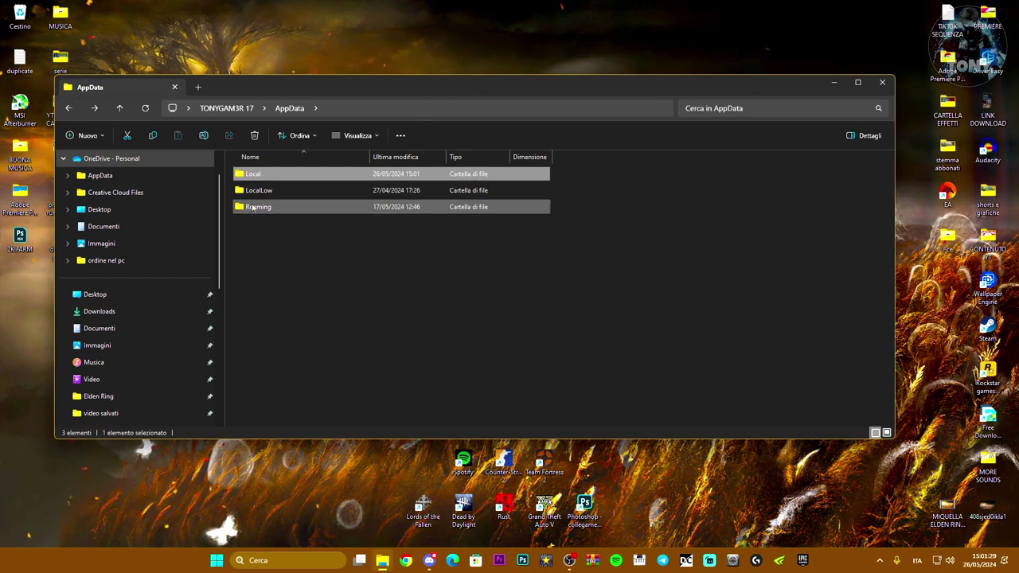
pyautogui.doubleClick(287, 191)
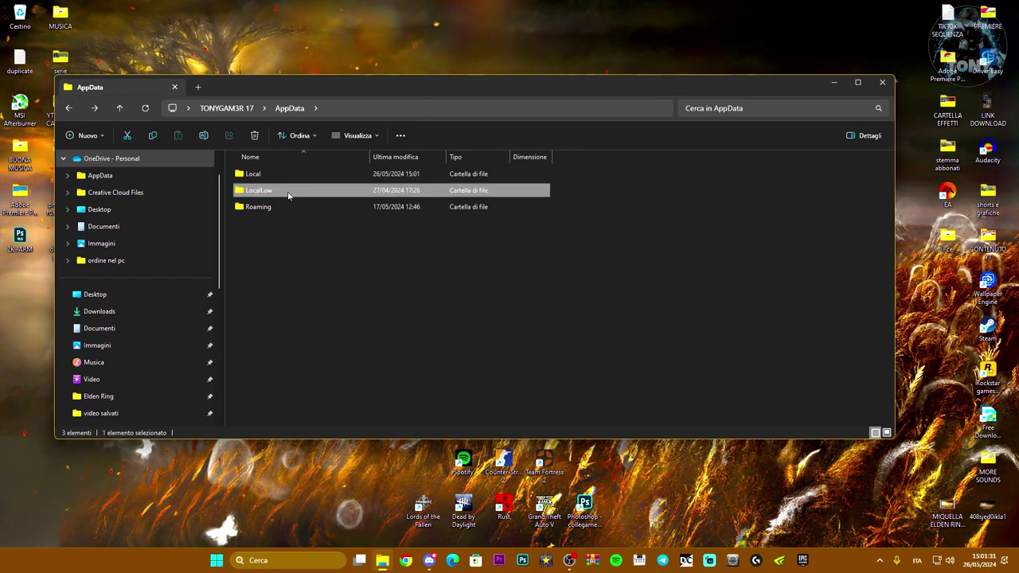
pyautogui.scroll(-8, 380, 318)
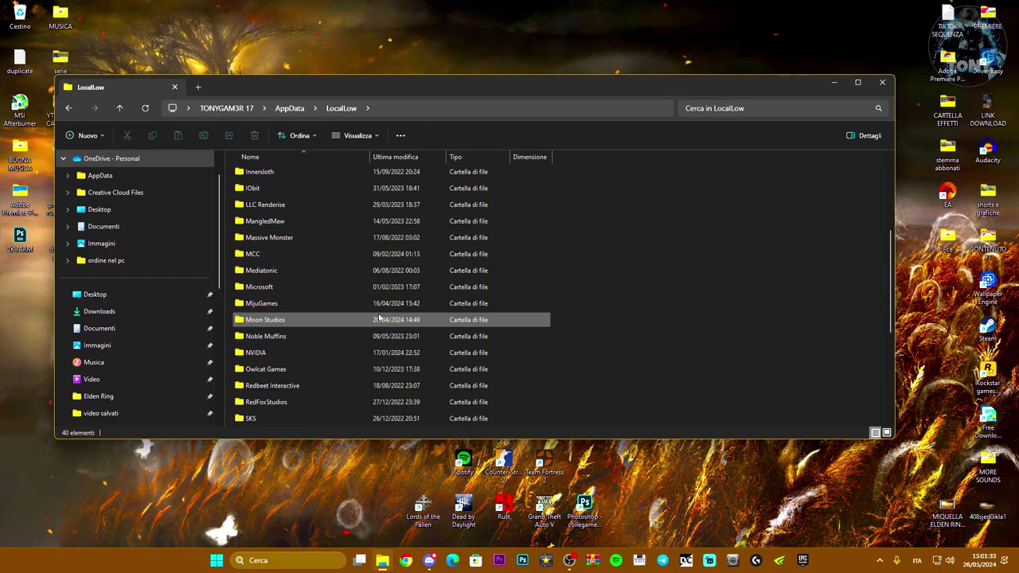
pyautogui.scroll(8, 380, 318)
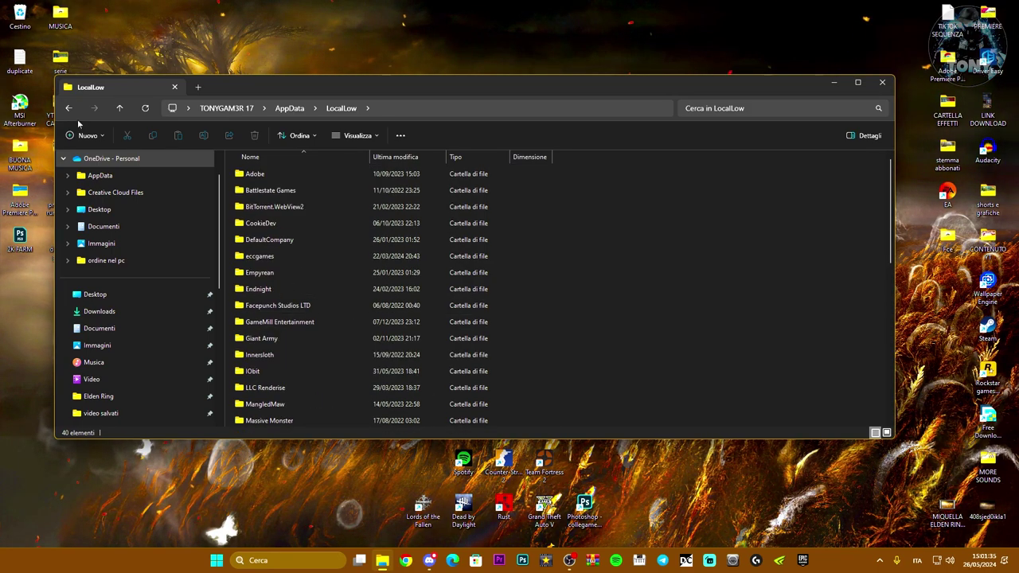
pyautogui.click(69, 107)
pyautogui.doubleClick(279, 206)
pyautogui.scroll(-7, 334, 288)
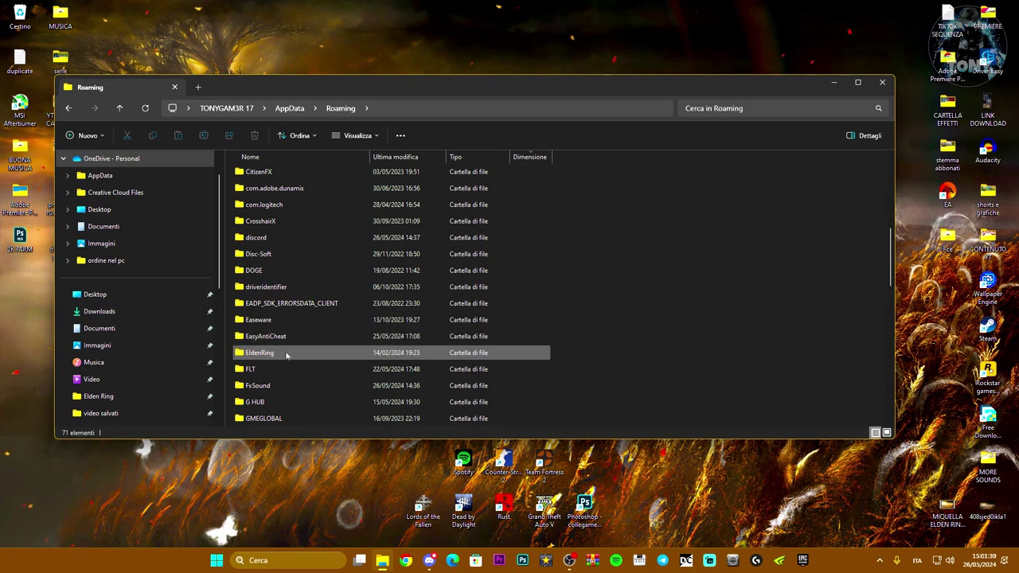
pyautogui.click(310, 337)
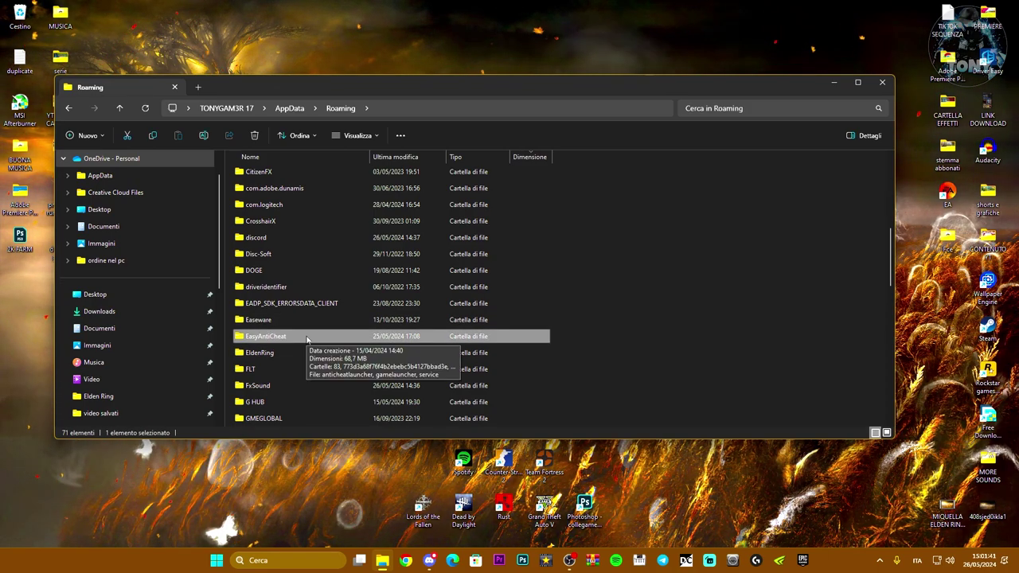
pyautogui.doubleClick(306, 336)
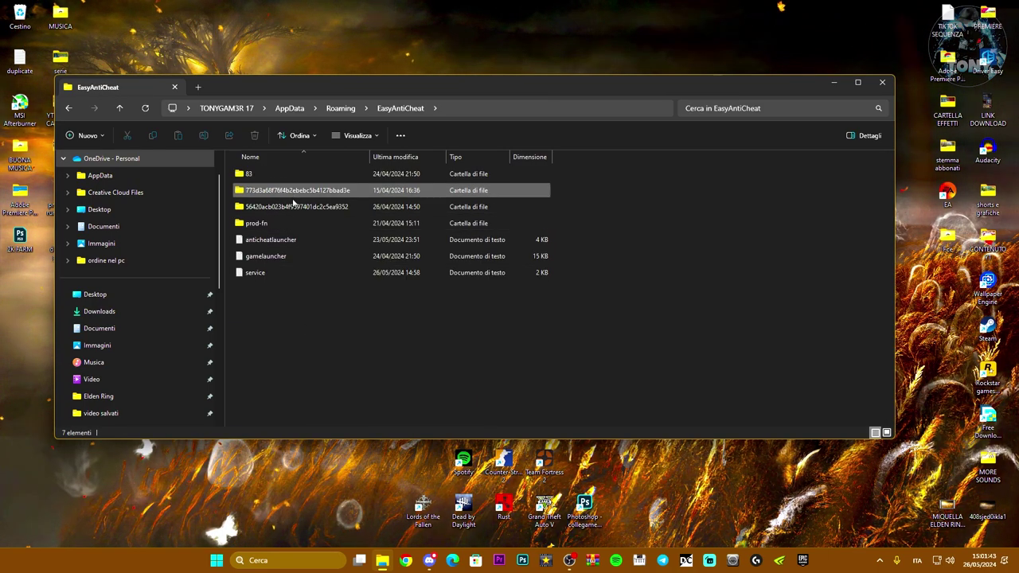
pyautogui.click(68, 107)
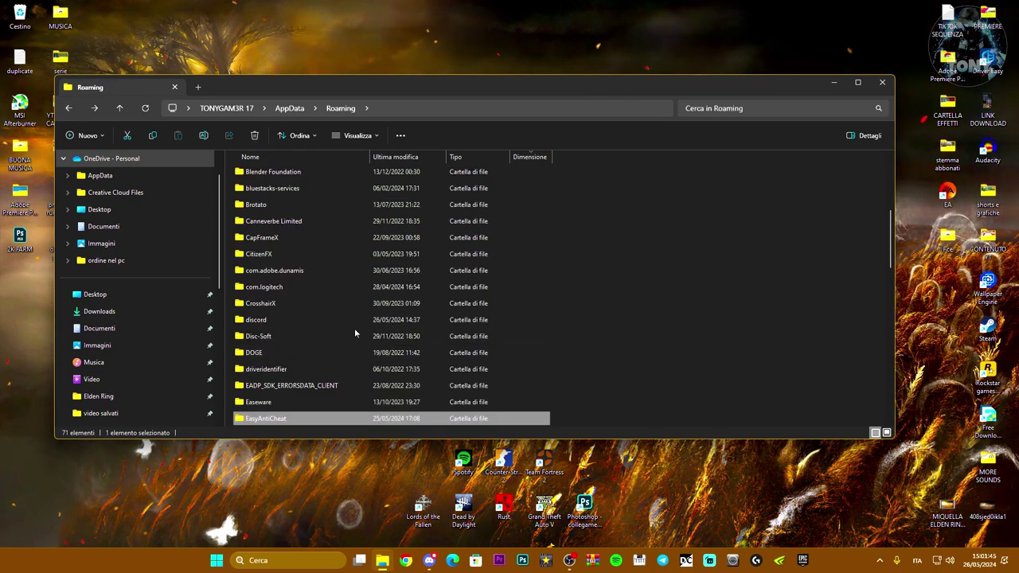
pyautogui.scroll(-1, 338, 342)
pyautogui.press('Delete')
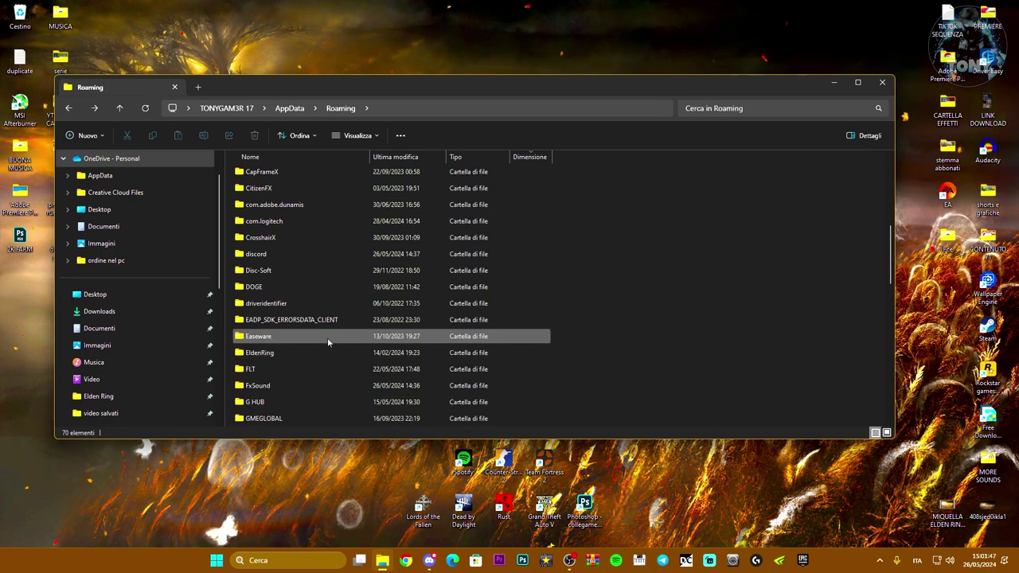
# Look through the remaining folders in Roaming for Fortnite or Epic leftovers and close the window.
pyautogui.scroll(-2, 345, 307)
pyautogui.scroll(-8, 345, 308)
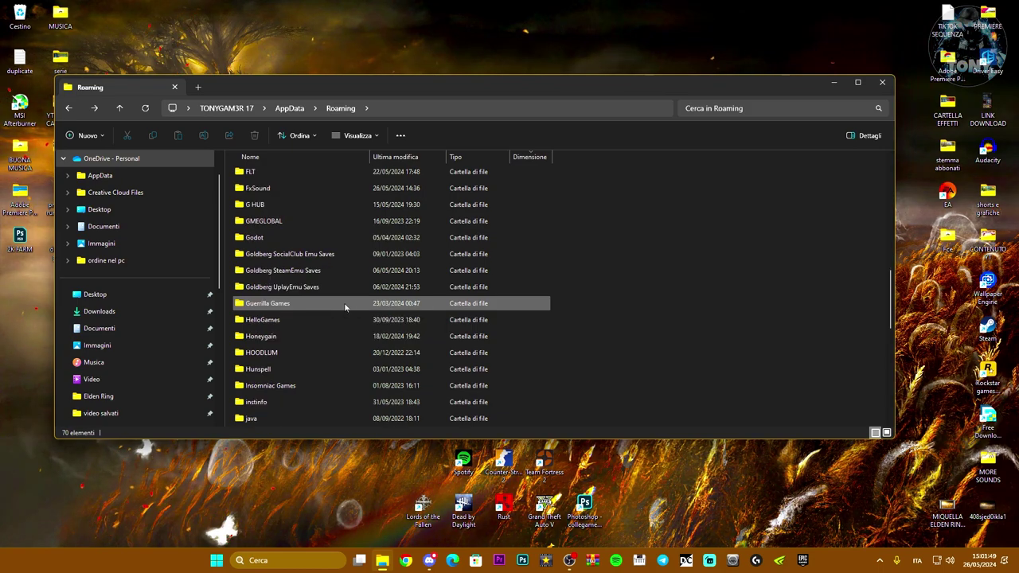
pyautogui.scroll(5, 345, 307)
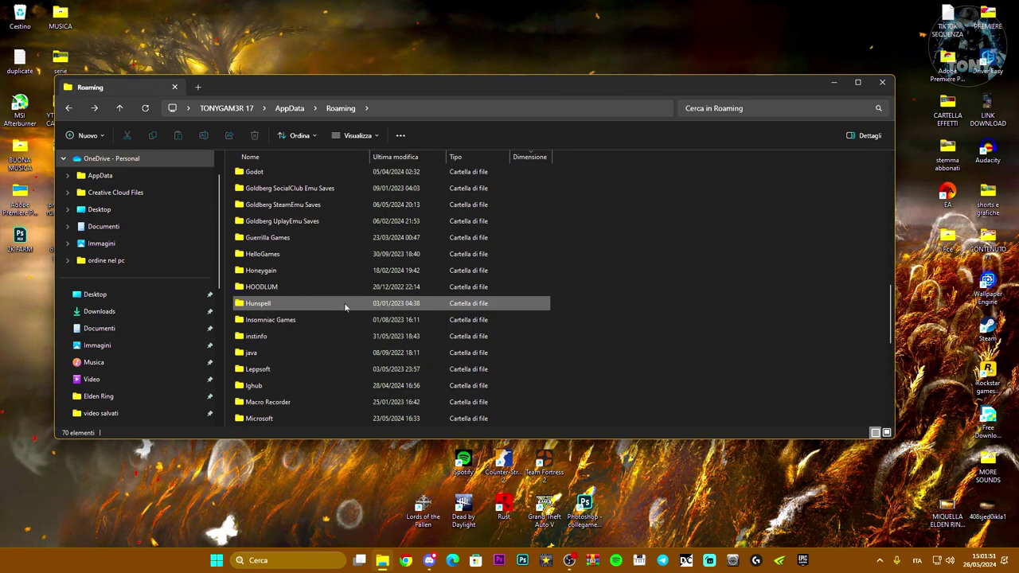
pyautogui.click(884, 83)
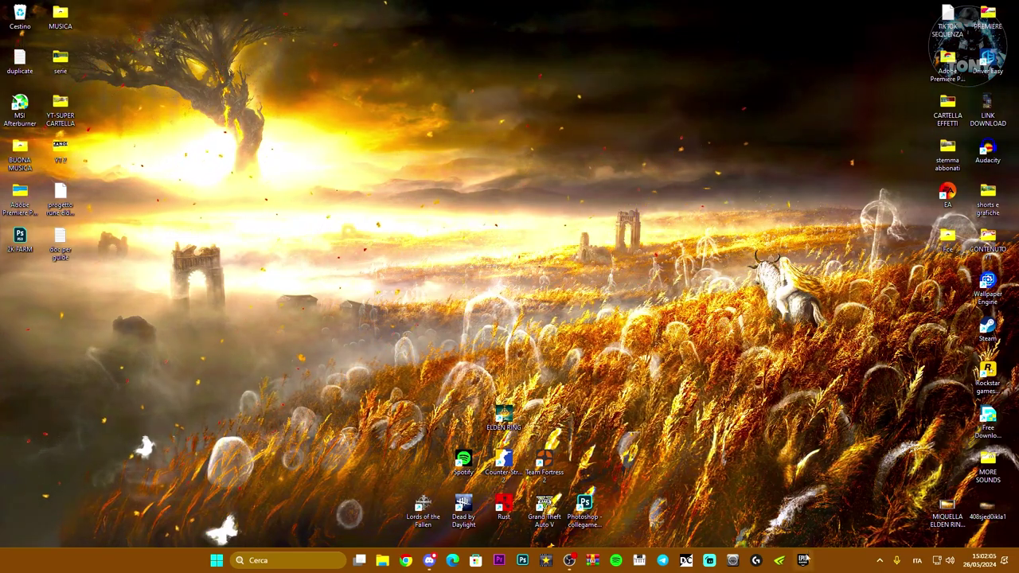
# Search Windows for "epic" and run Epic Games Launcher as administrator.
pyautogui.click(267, 560)
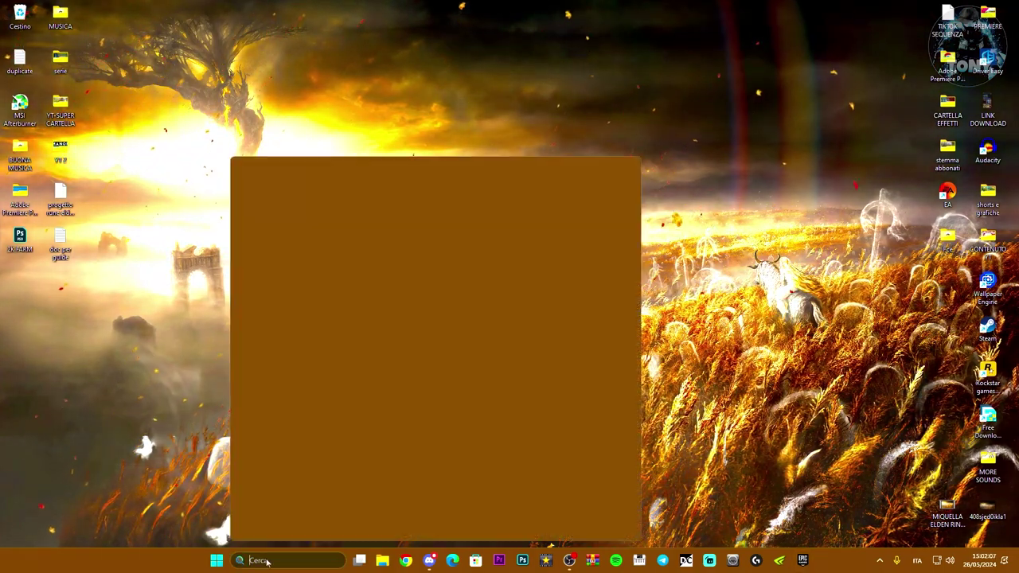
pyautogui.write('ese')
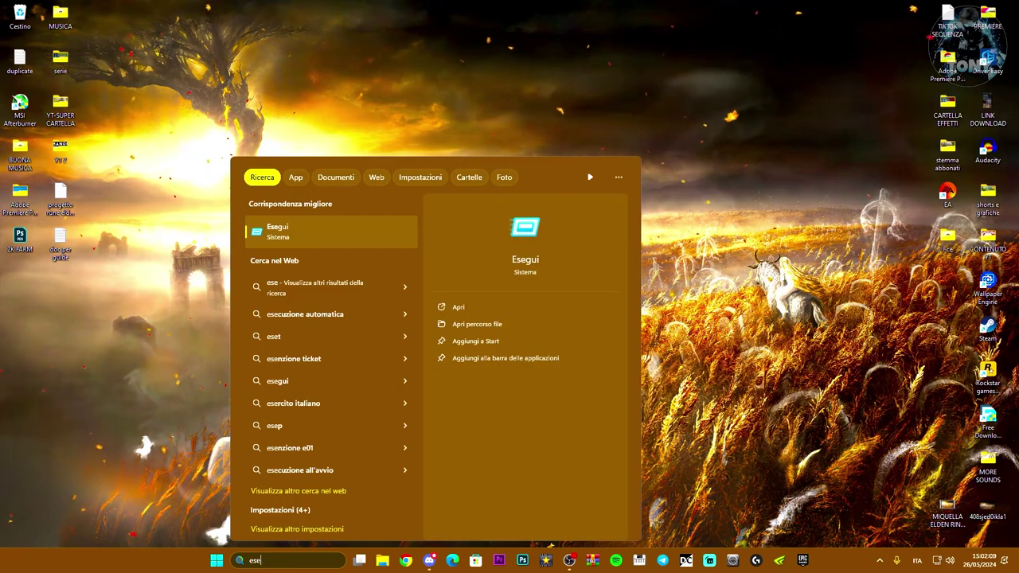
pyautogui.press('BackSpace')
pyautogui.press('BackSpace')
pyautogui.press('BackSpace')
pyautogui.write('epic')
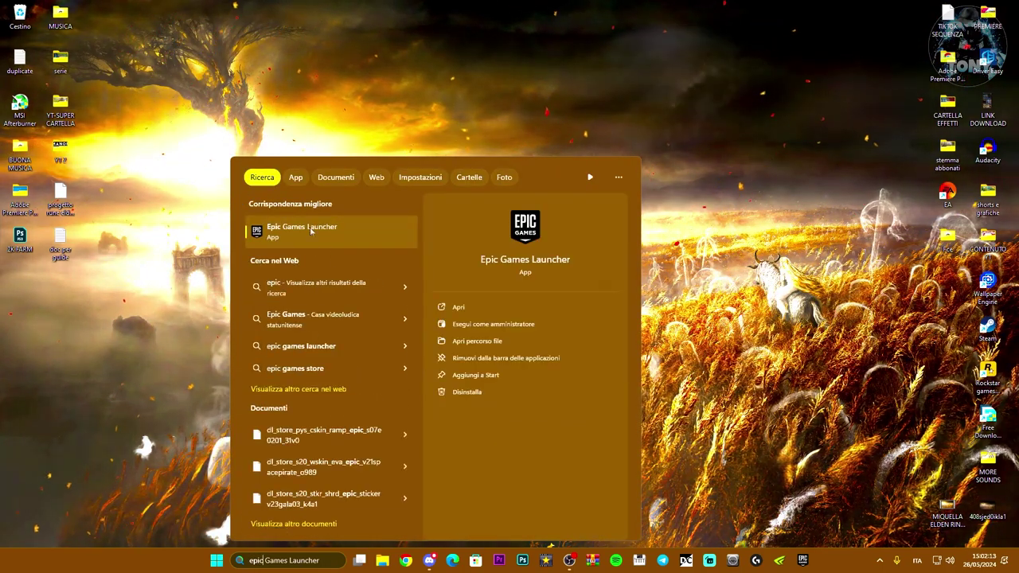
pyautogui.rightClick(303, 233)
pyautogui.click(364, 241)
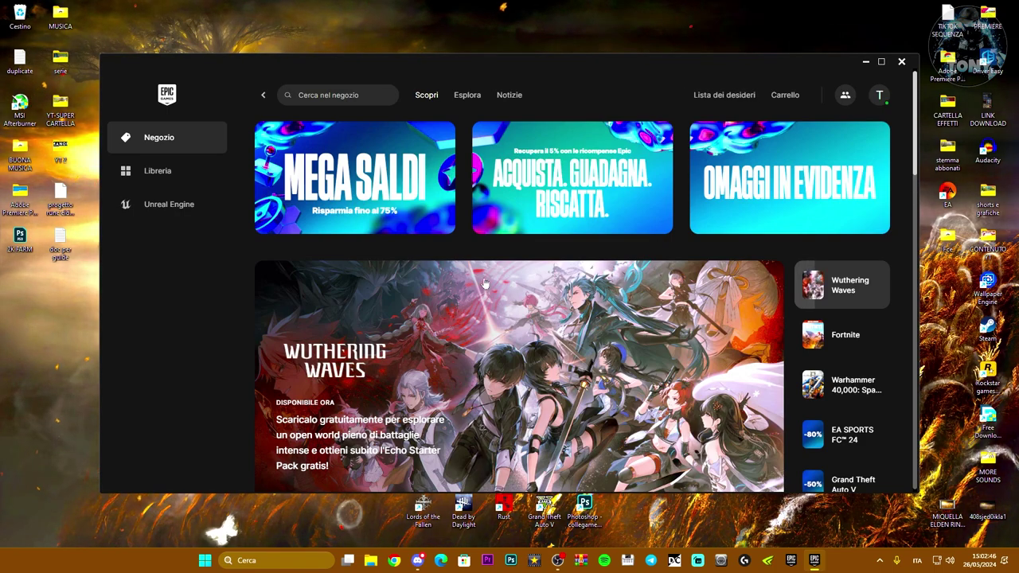
# Open Fortnite's management options from the library's "Giochi a cui gioco!!" collection and start verifying its files.
pyautogui.click(163, 172)
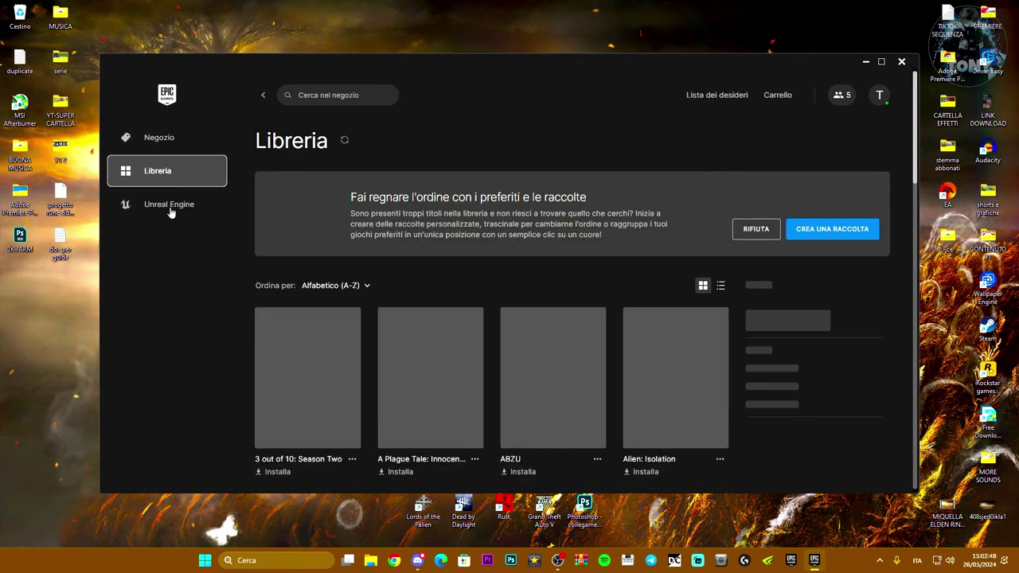
pyautogui.scroll(-1, 523, 327)
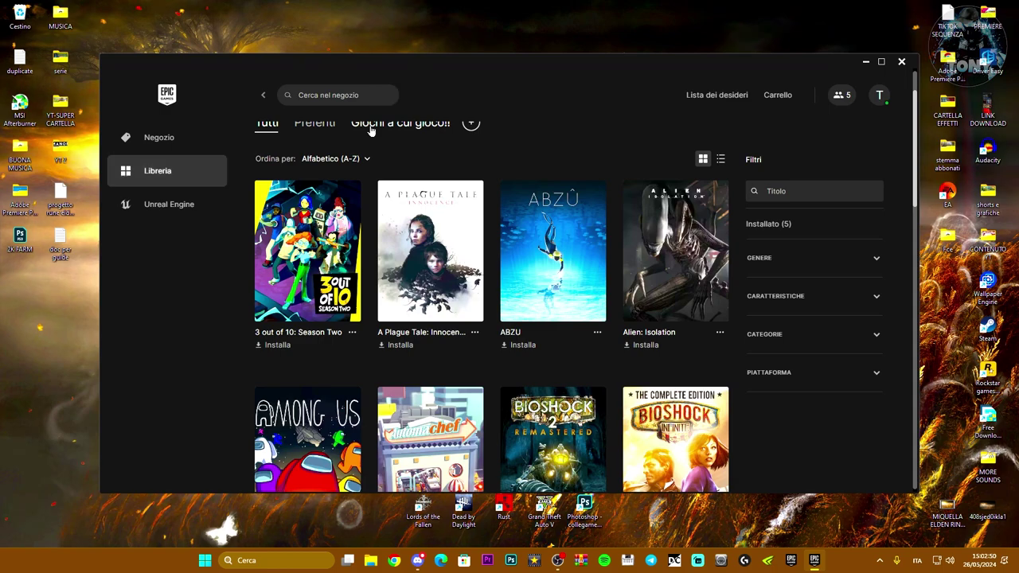
pyautogui.click(374, 124)
pyautogui.click(474, 333)
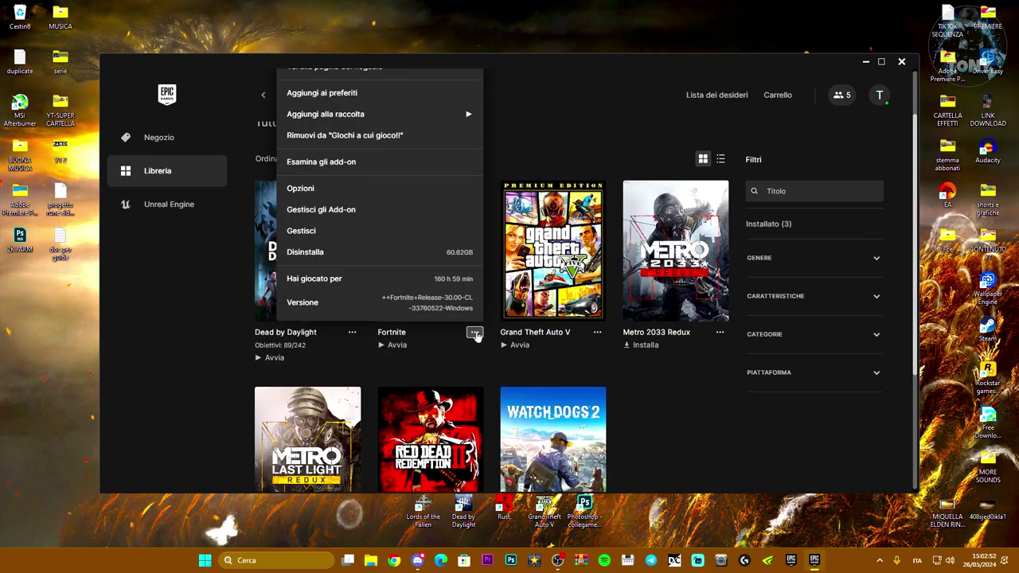
pyautogui.click(325, 230)
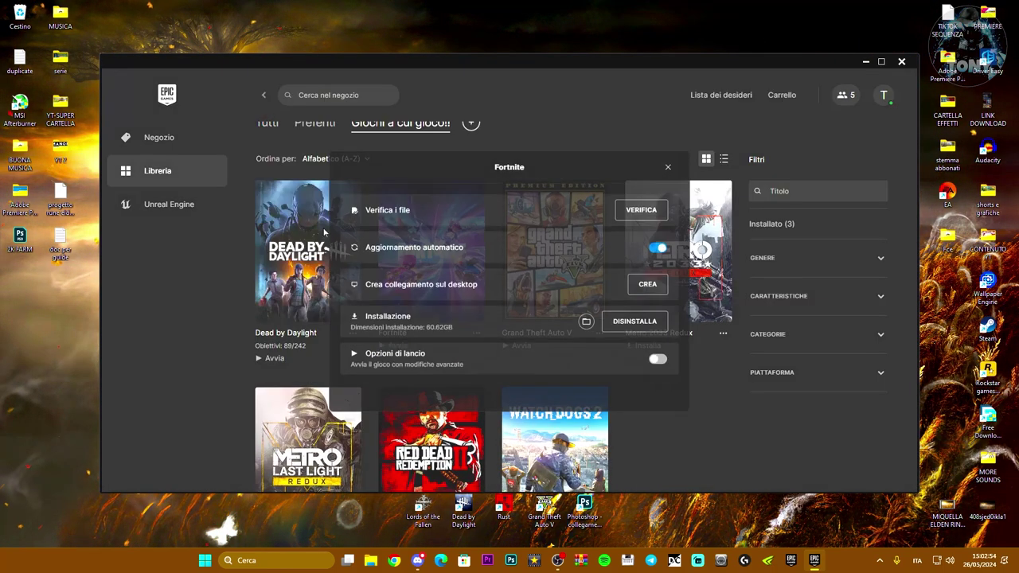
pyautogui.click(638, 214)
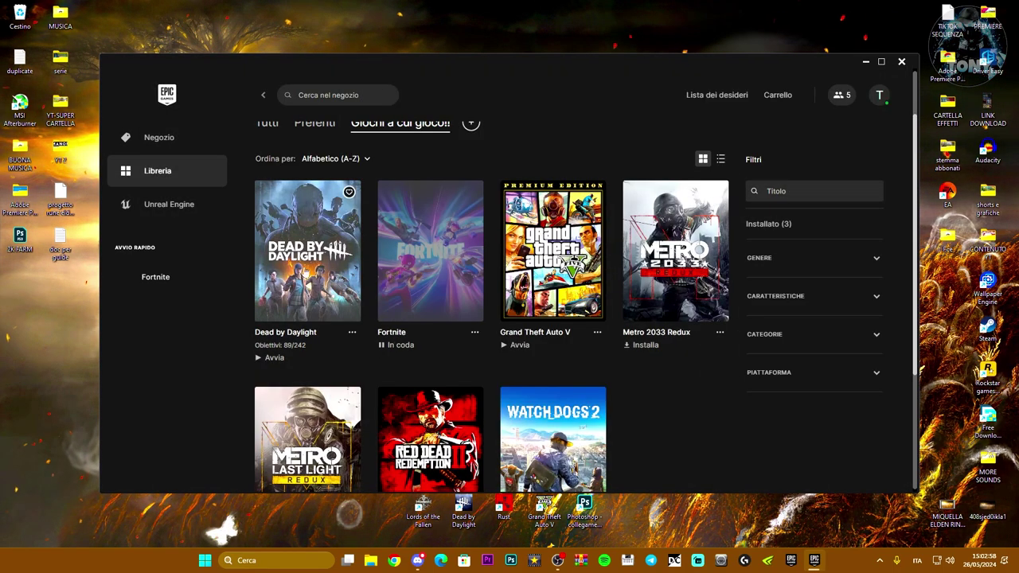
# Check the launcher's download queue for Fortnite's verification, close it and minimize the launcher window.
pyautogui.moveTo(181, 474)
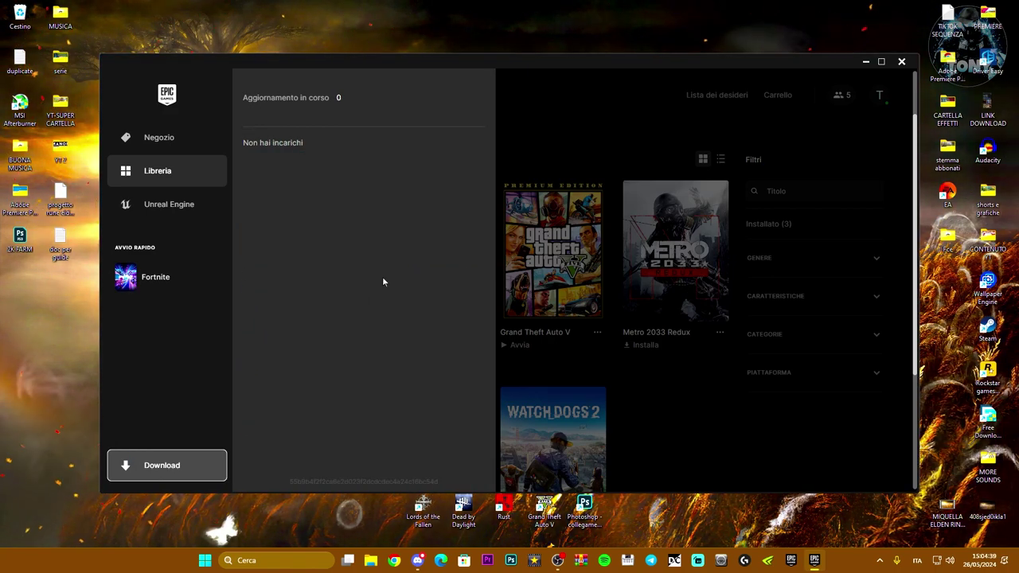
pyautogui.click(617, 403)
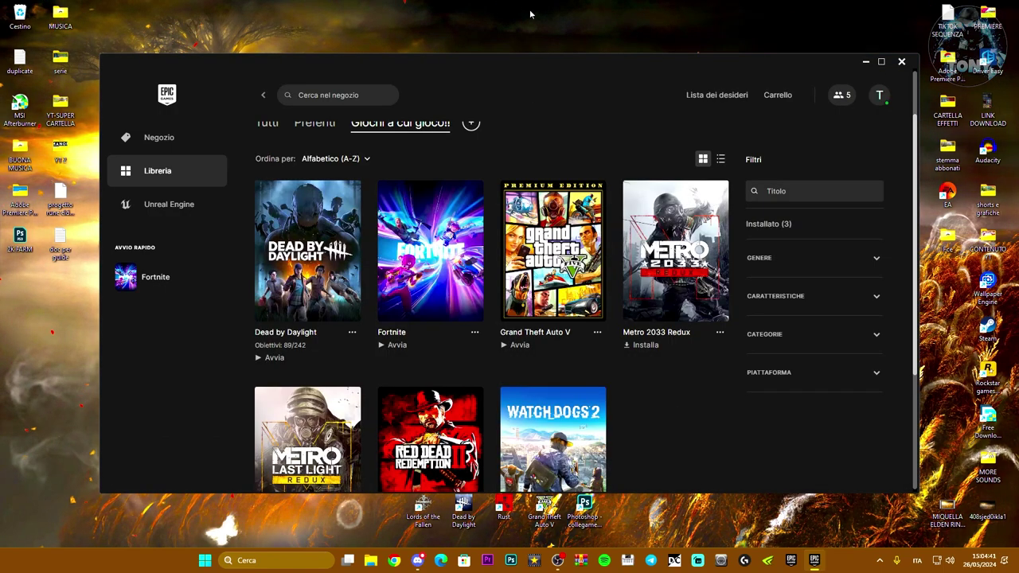
pyautogui.moveTo(569, 66); pyautogui.dragTo(552, 66)
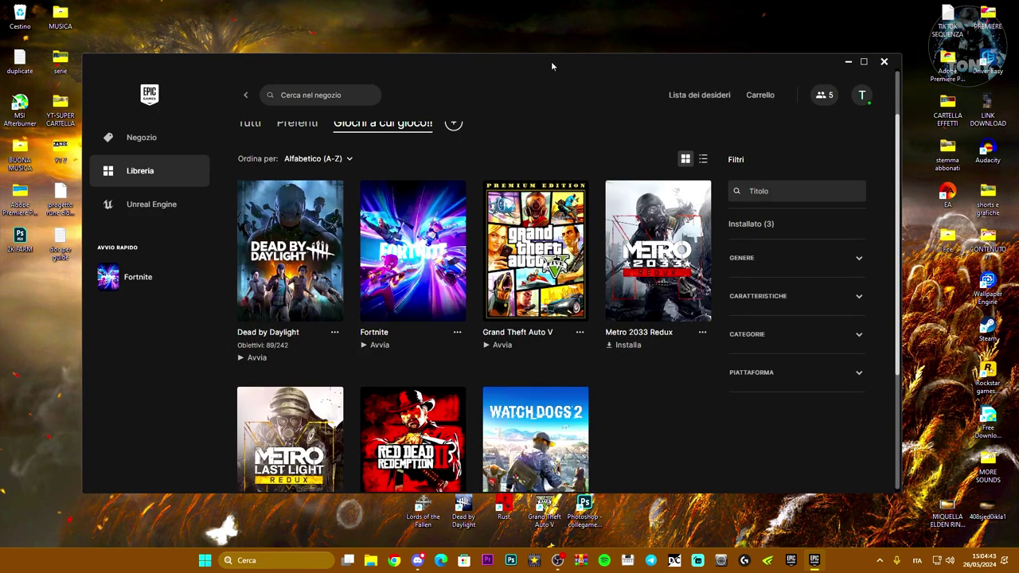
pyautogui.click(846, 62)
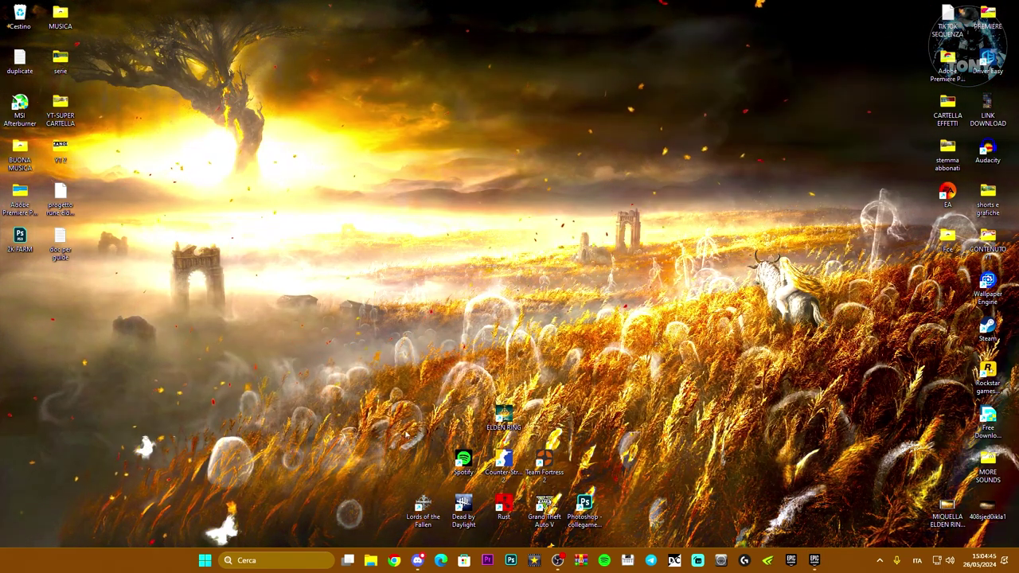
# Search Windows for "servizi" and open the Servizi system console.
pyautogui.click(253, 562)
pyautogui.write('servizi')
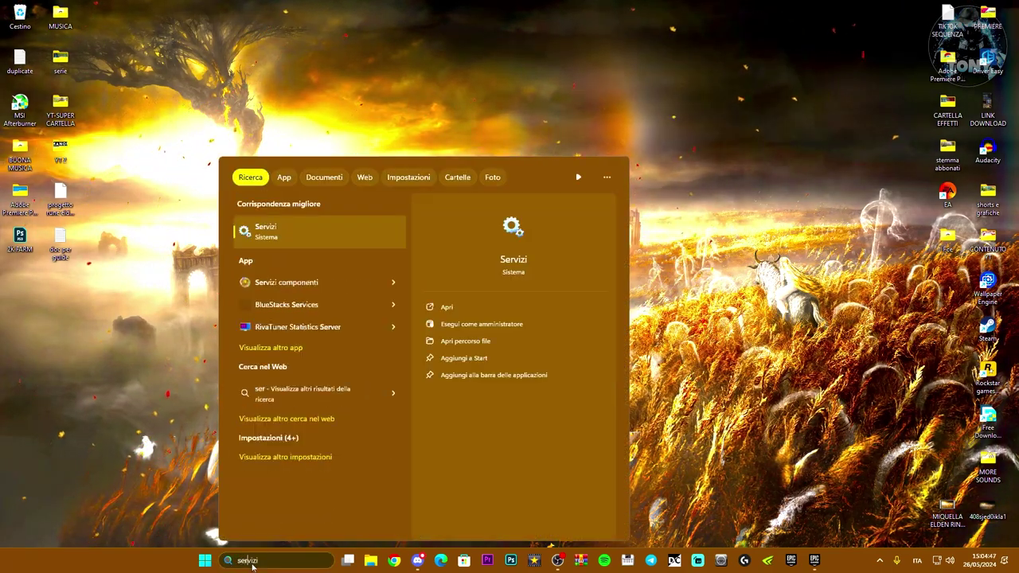
pyautogui.click(292, 224)
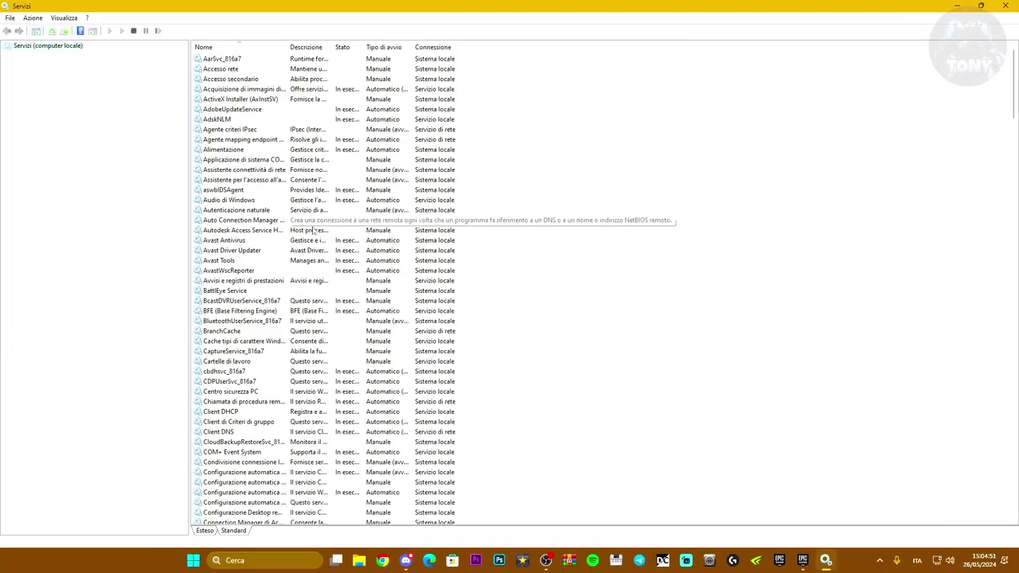
# Check the startup type and state in the properties of the Easy Anti-Cheat (Epic Online Services) and EasyAntiCheat services.
pyautogui.scroll(-15, 416, 291)
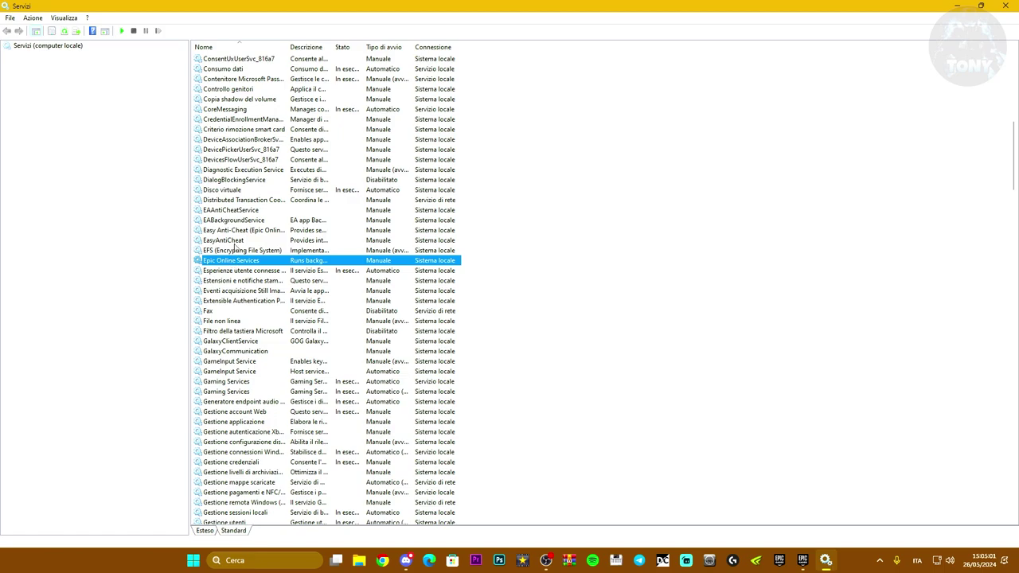
pyautogui.click(236, 230)
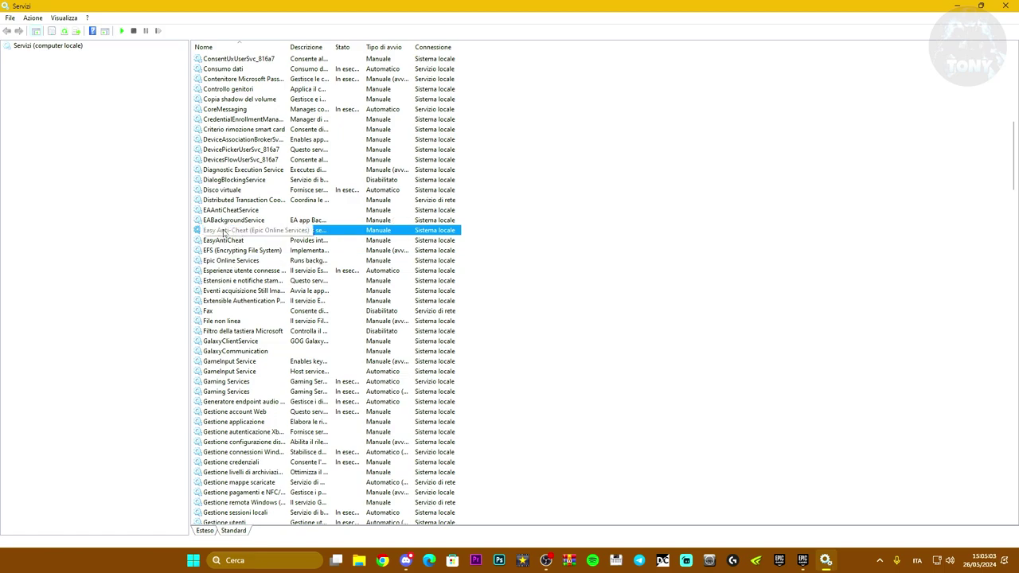
pyautogui.doubleClick(233, 230)
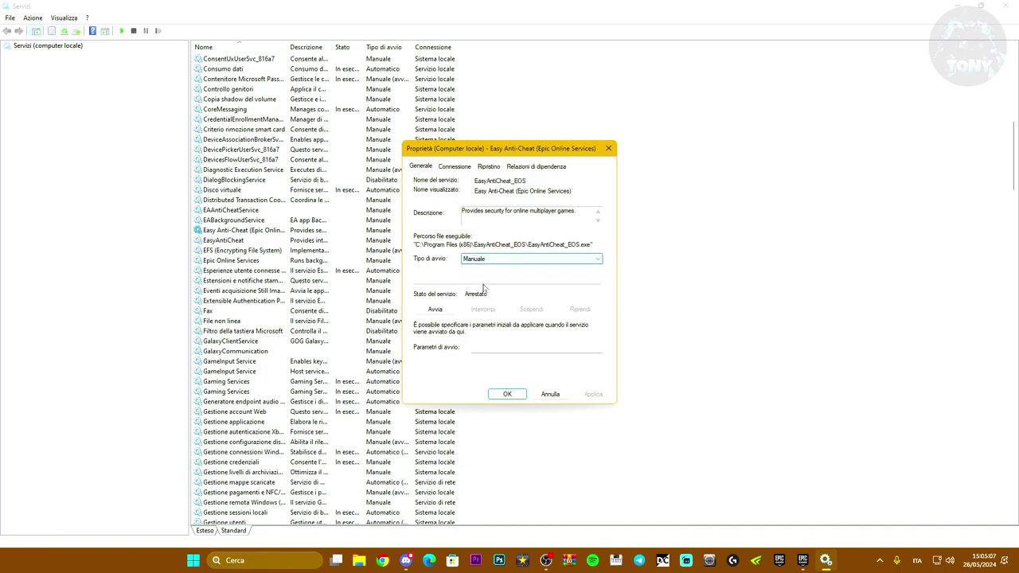
pyautogui.click(593, 393)
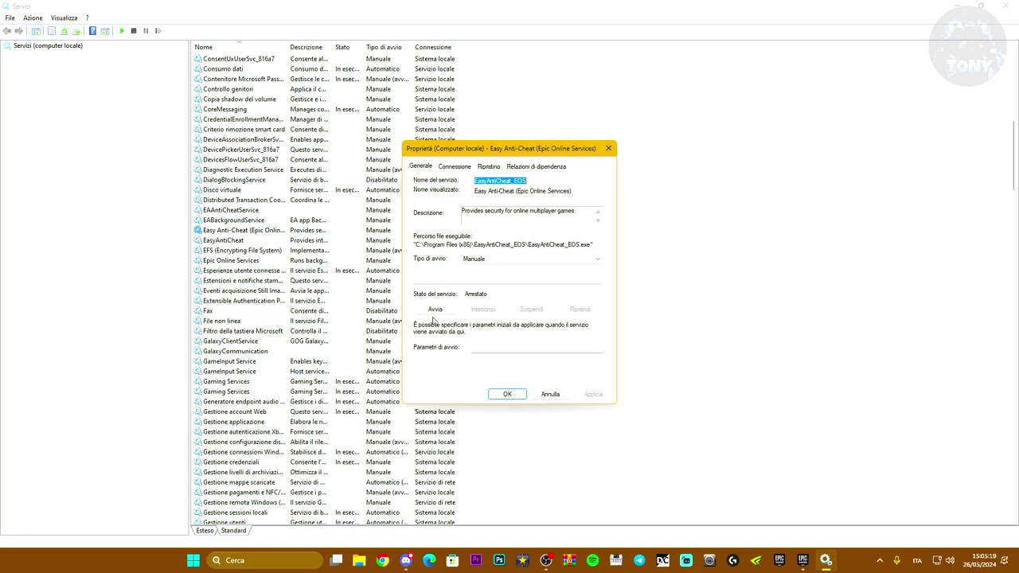
pyautogui.click(507, 394)
pyautogui.doubleClick(239, 239)
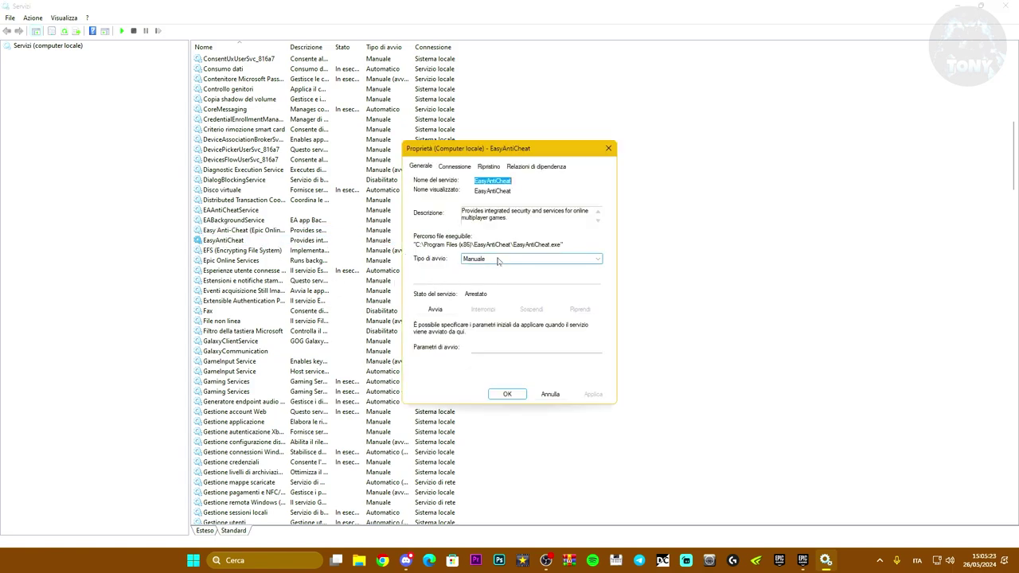
pyautogui.click(507, 393)
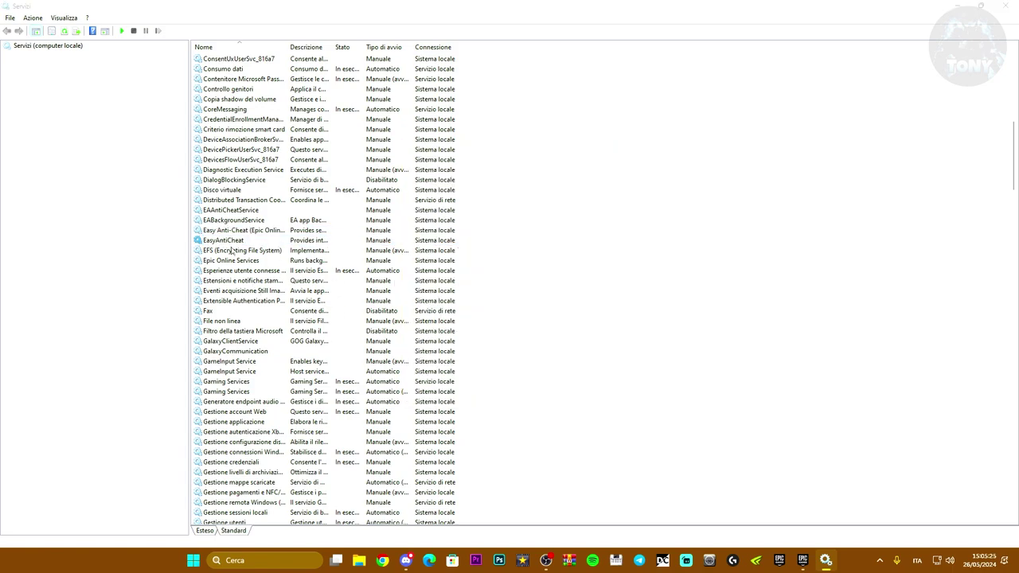
# Set the Epic Online Services service's startup type to Automatico, start the service, and close the Servizi window.
pyautogui.click(241, 261)
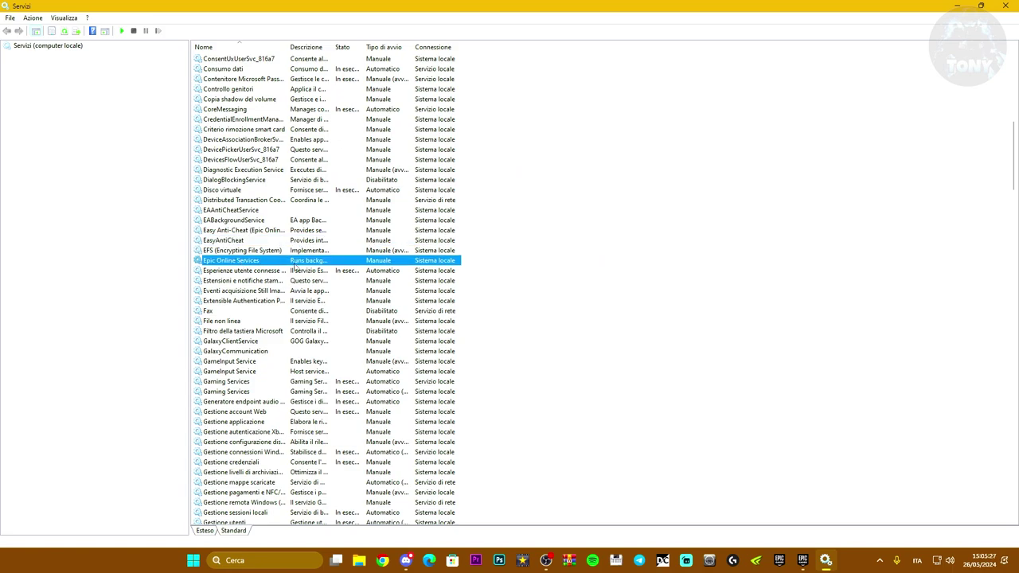
pyautogui.doubleClick(294, 265)
pyautogui.click(435, 310)
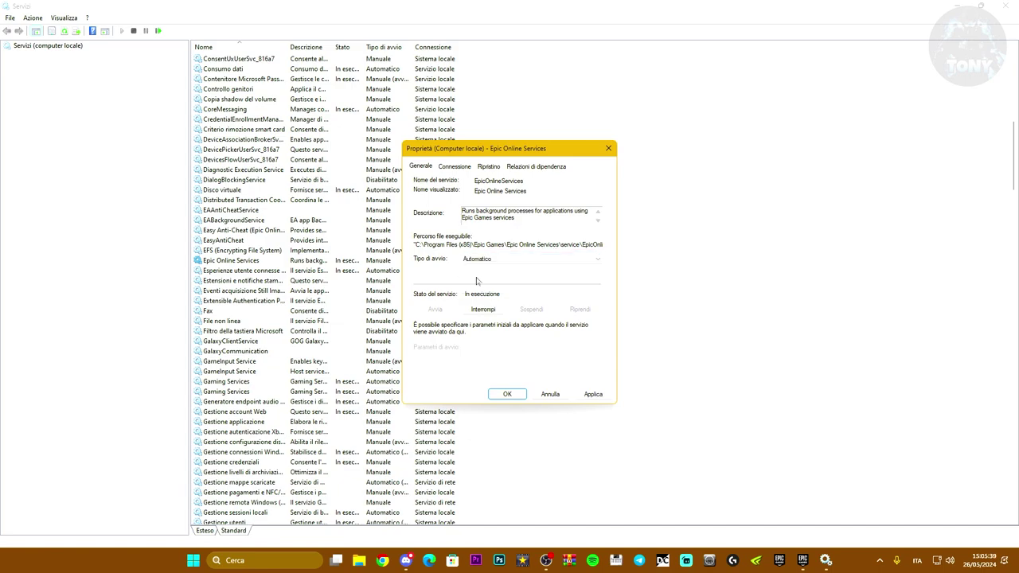
pyautogui.click(507, 394)
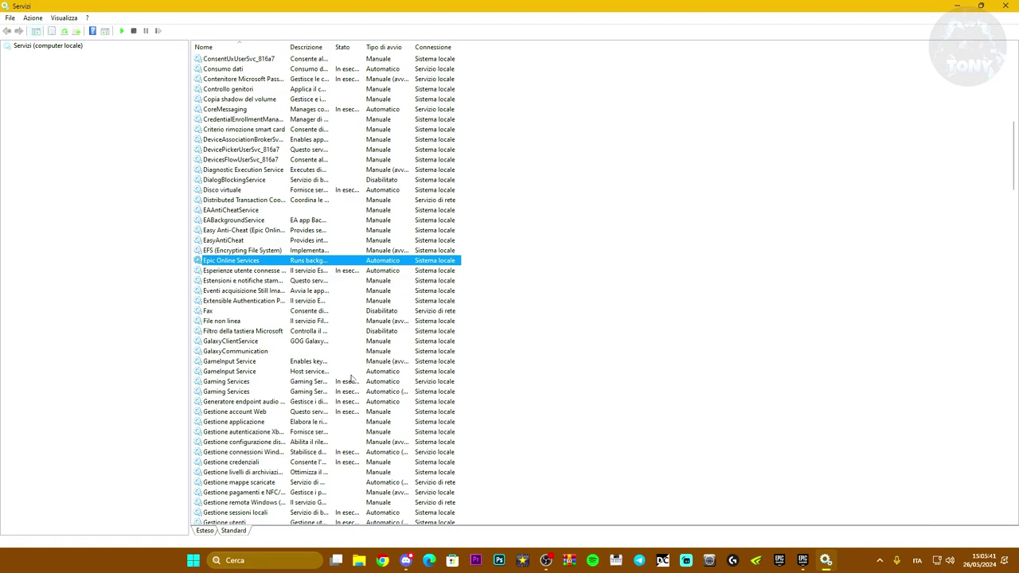
pyautogui.click(245, 301)
pyautogui.click(1006, 6)
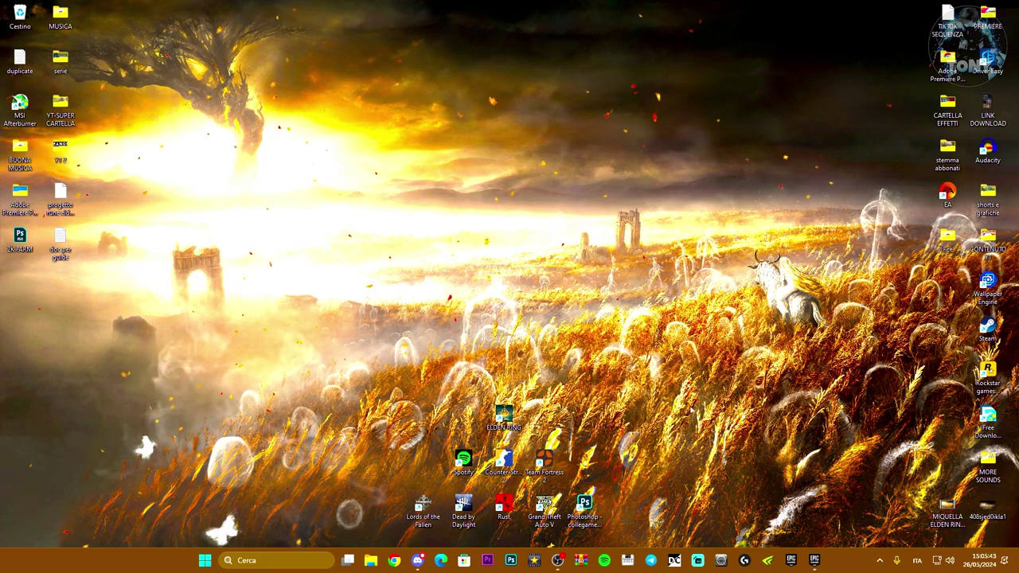
# Switch back to Epic Games Launcher and launch Fortnite from the library.
pyautogui.click(817, 561)
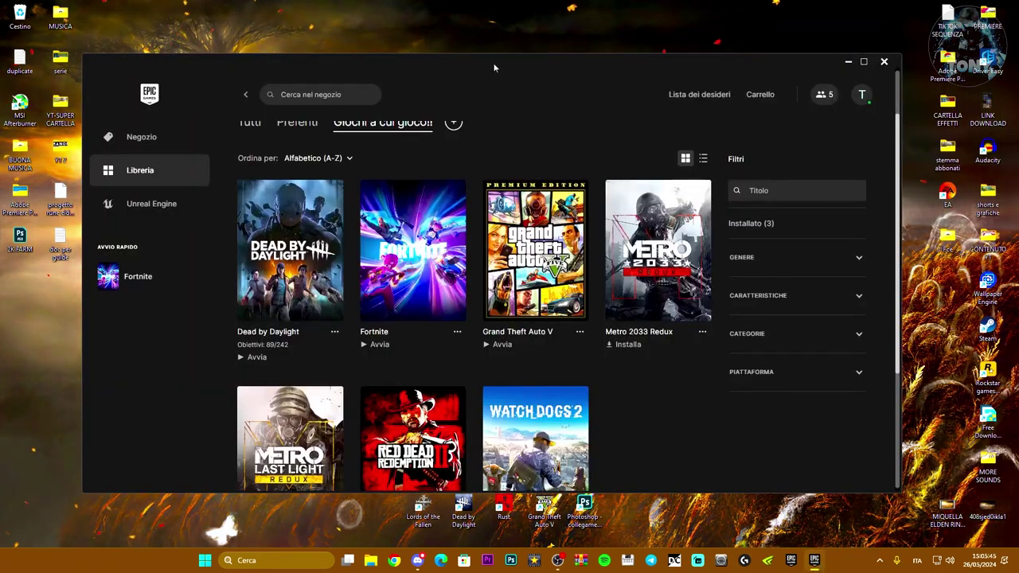
pyautogui.moveTo(493, 63); pyautogui.dragTo(475, 65)
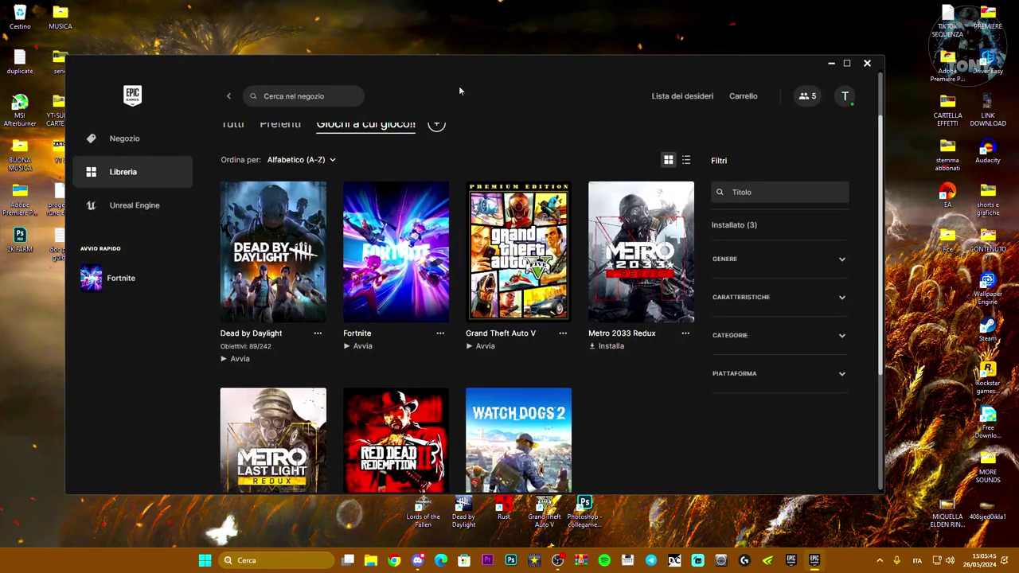
pyautogui.click(354, 347)
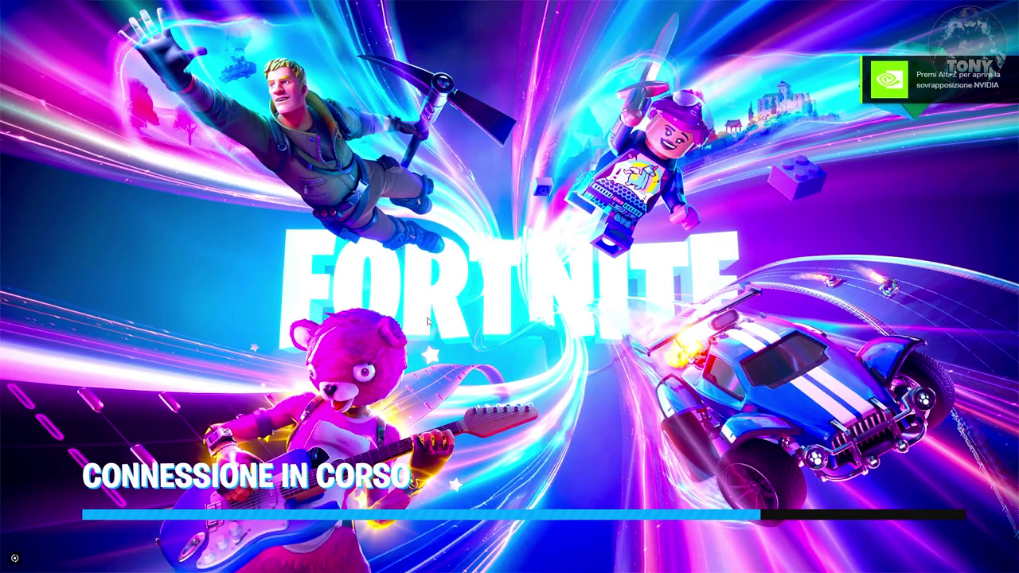
# Switch to File Explorer and open Fortnite's FortniteGame\Binaries\Win64\EasyAntiCheat\Certificates folder.
pyautogui.press('super')
pyautogui.click(375, 562)
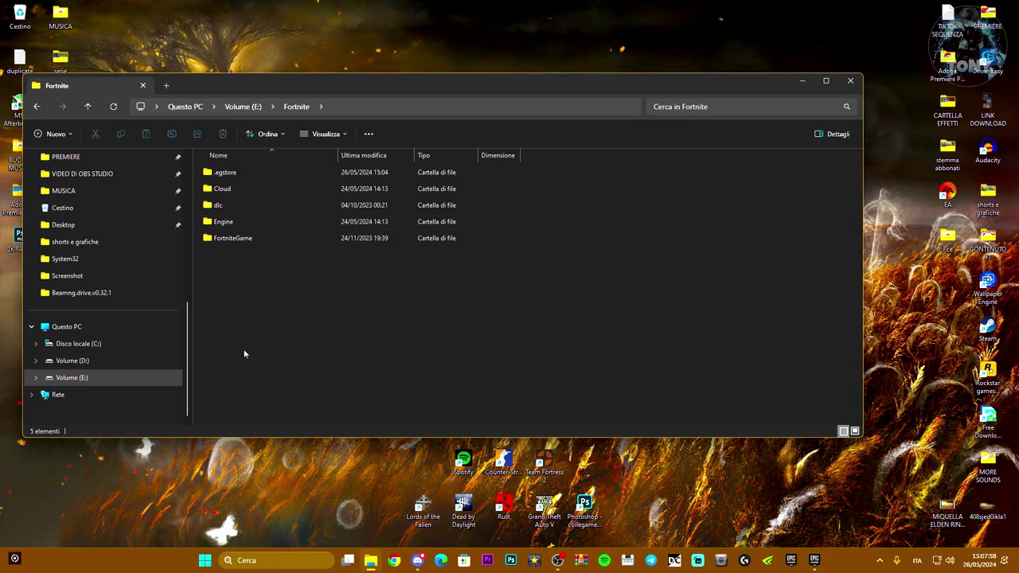
pyautogui.doubleClick(267, 238)
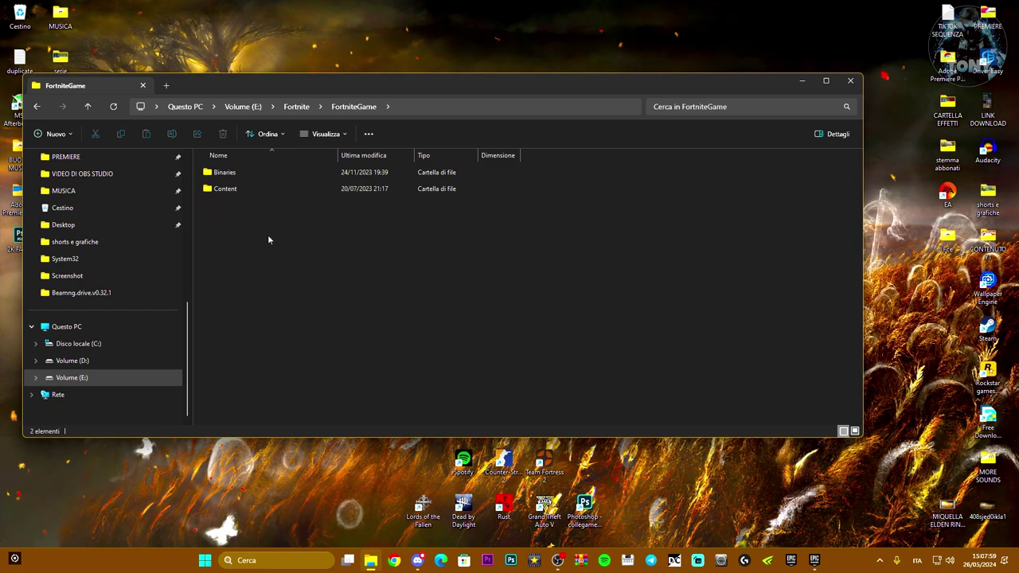
pyautogui.doubleClick(259, 172)
pyautogui.doubleClick(255, 192)
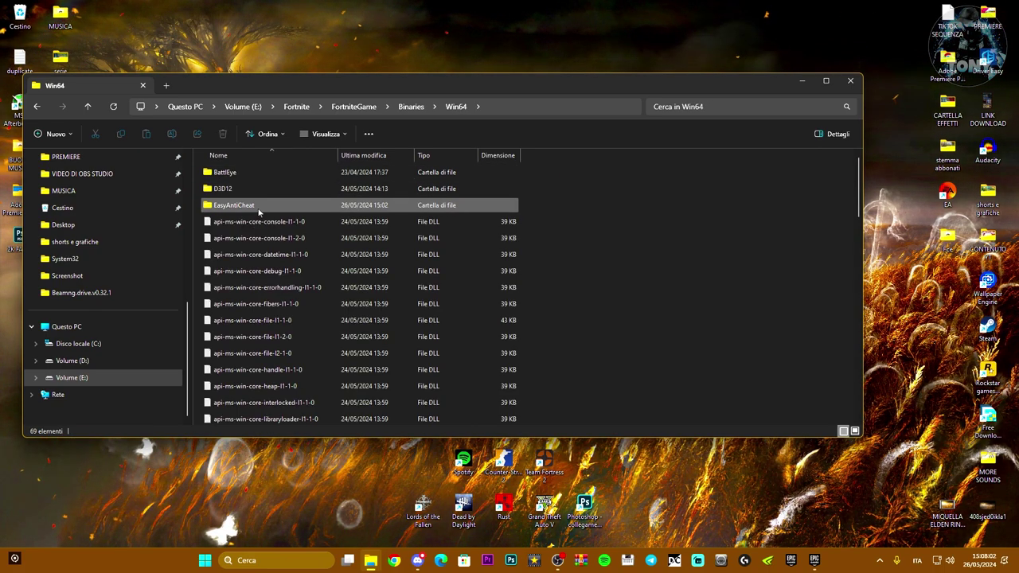
pyautogui.doubleClick(283, 208)
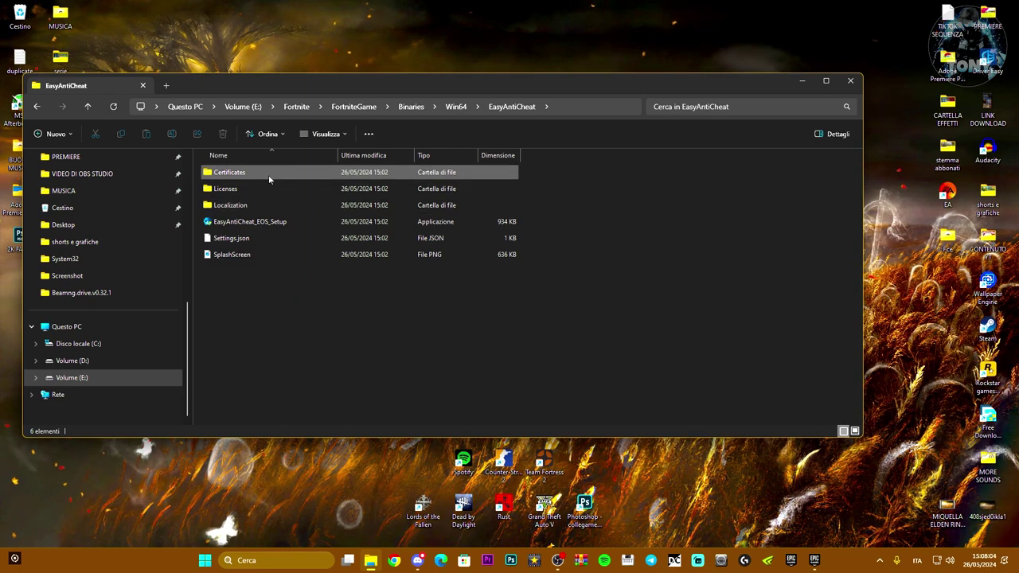
pyautogui.doubleClick(268, 174)
# Install the "base" security certificate for the current user with automatic certificate store selection, and close its dialogs.
pyautogui.doubleClick(263, 189)
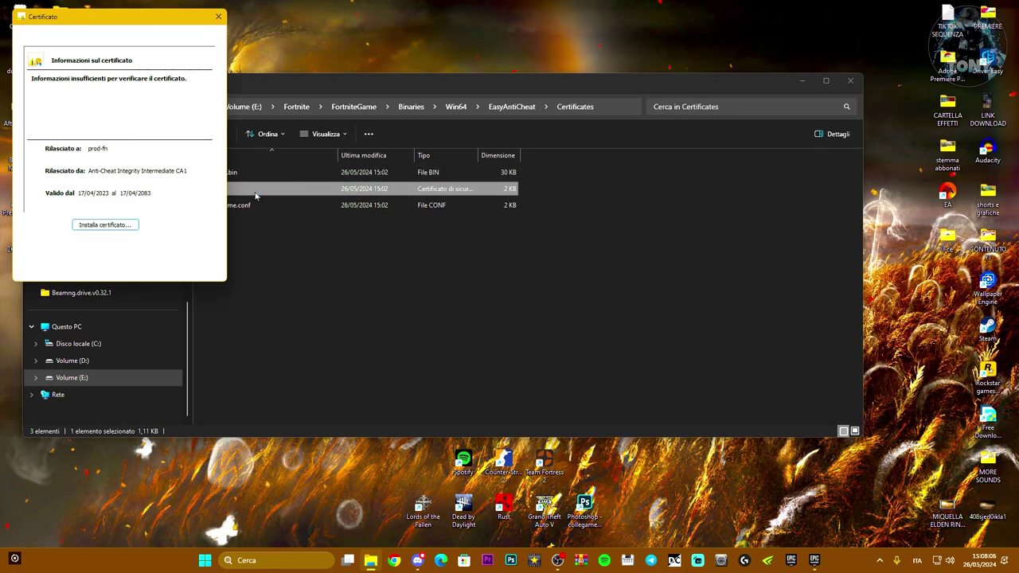
pyautogui.moveTo(120, 21); pyautogui.dragTo(511, 83)
pyautogui.click(483, 283)
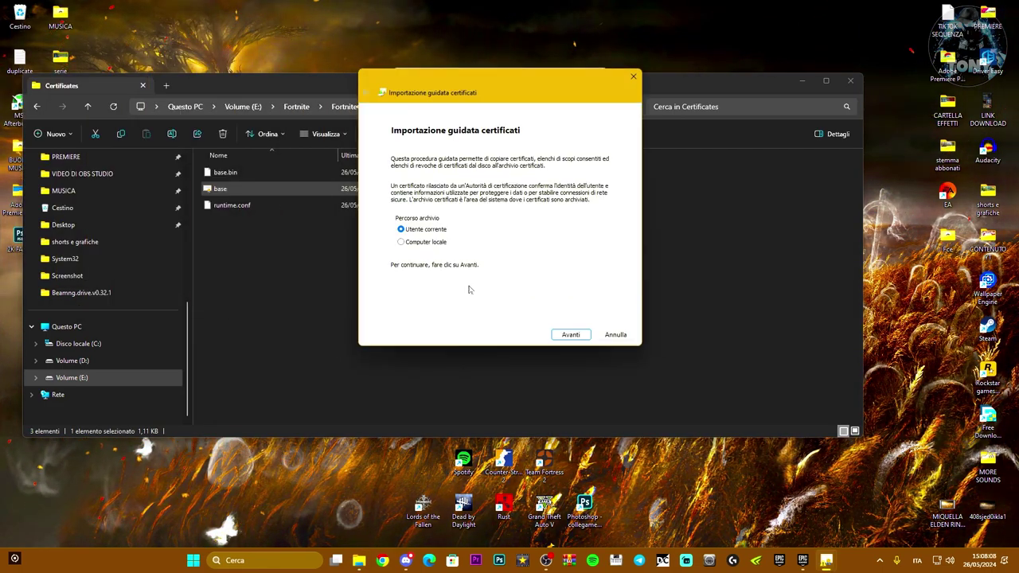
pyautogui.click(570, 335)
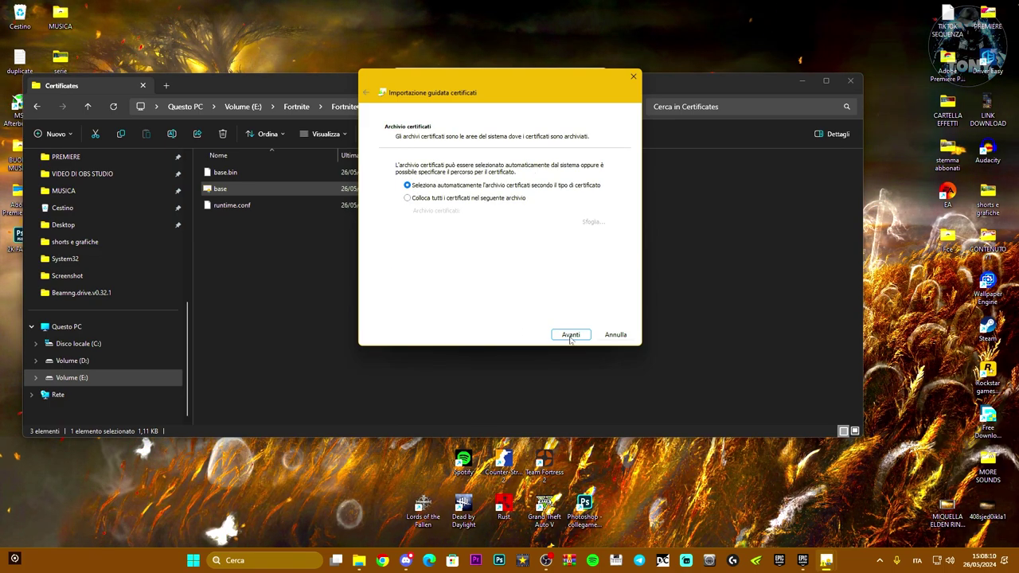
pyautogui.click(570, 335)
pyautogui.click(570, 335)
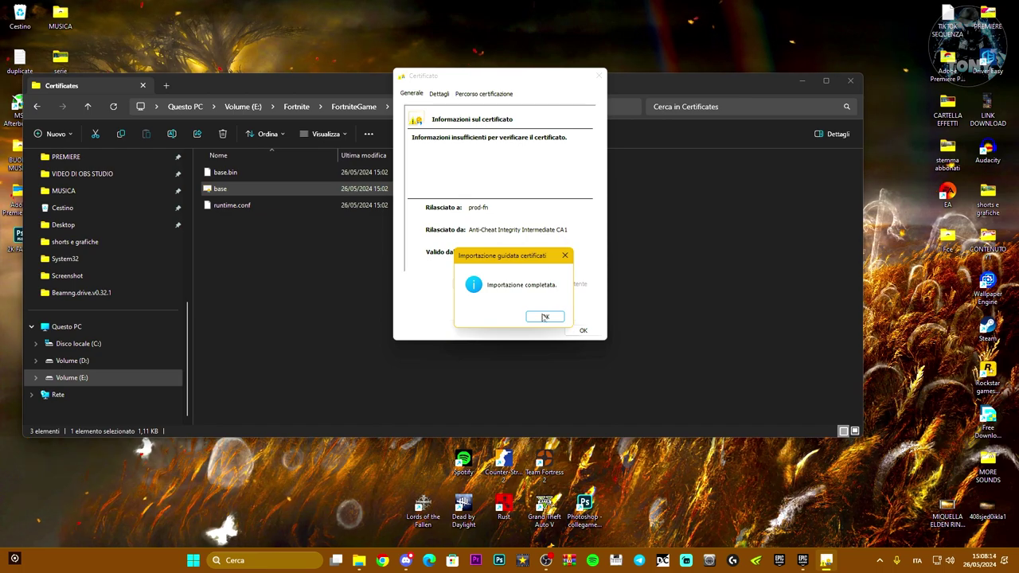
pyautogui.click(544, 317)
pyautogui.click(573, 330)
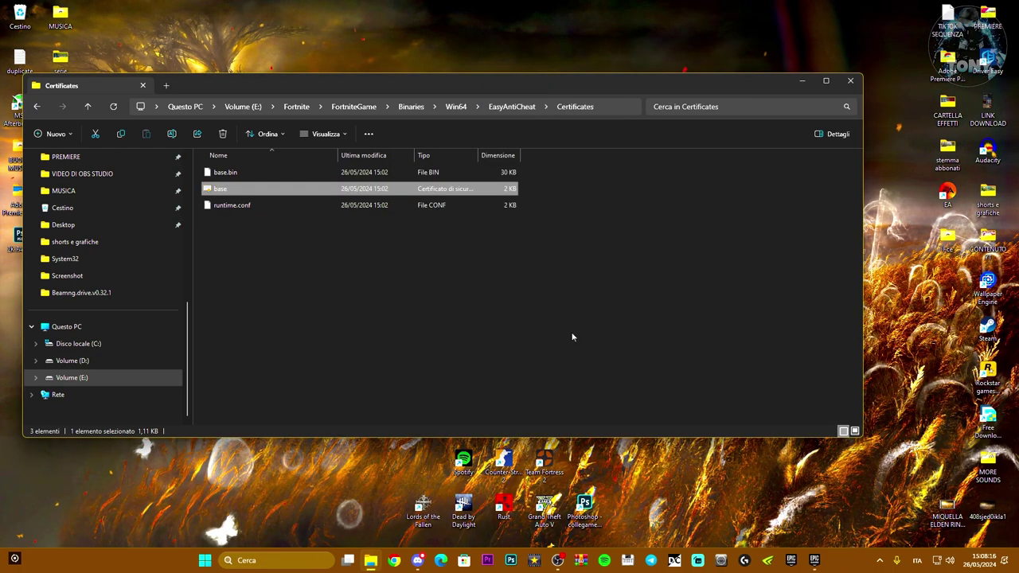
# Return to the EasyAntiCheat folder and run EasyAntiCheat_EOS_Setup.
pyautogui.click(37, 106)
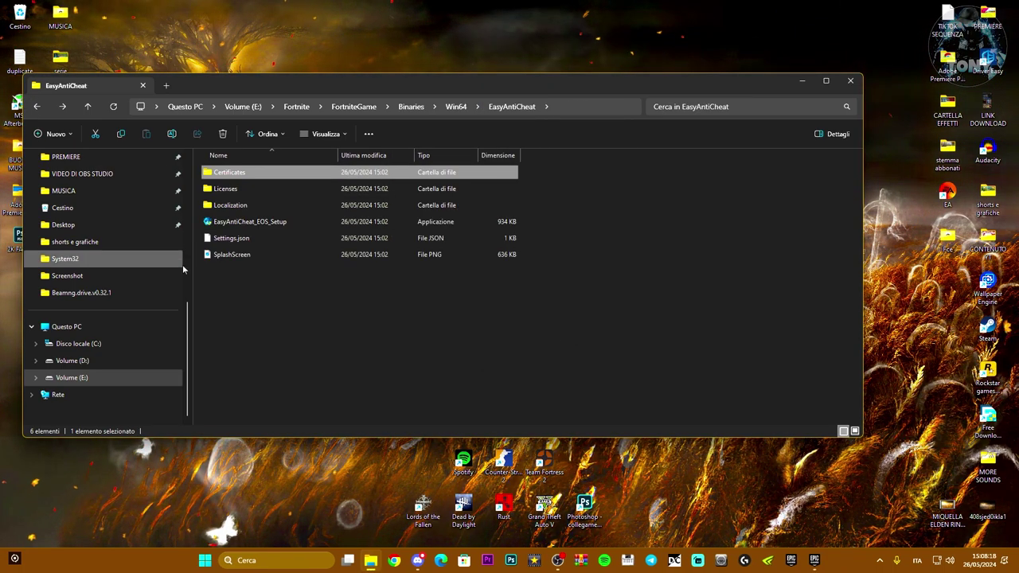
pyautogui.doubleClick(318, 226)
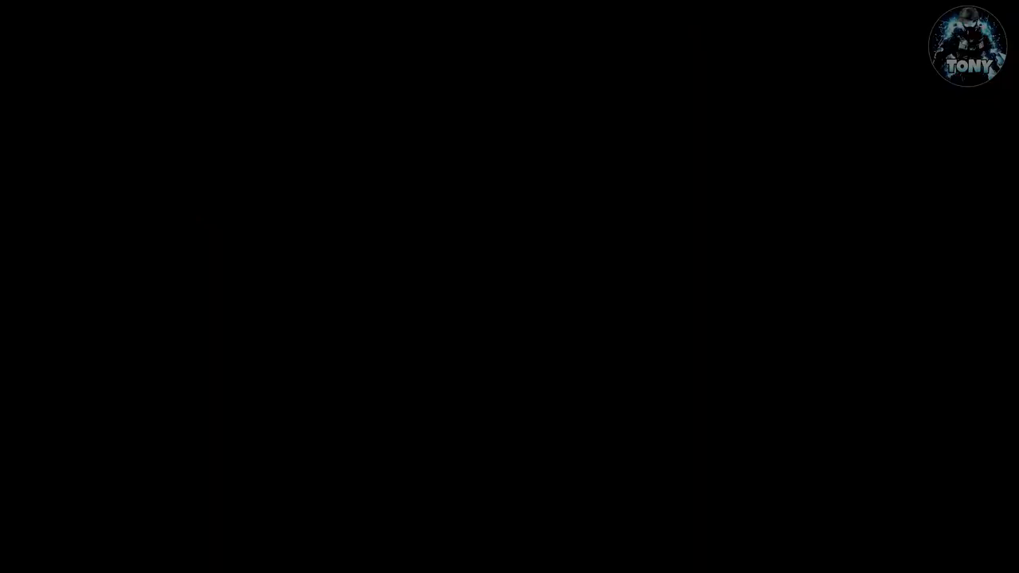